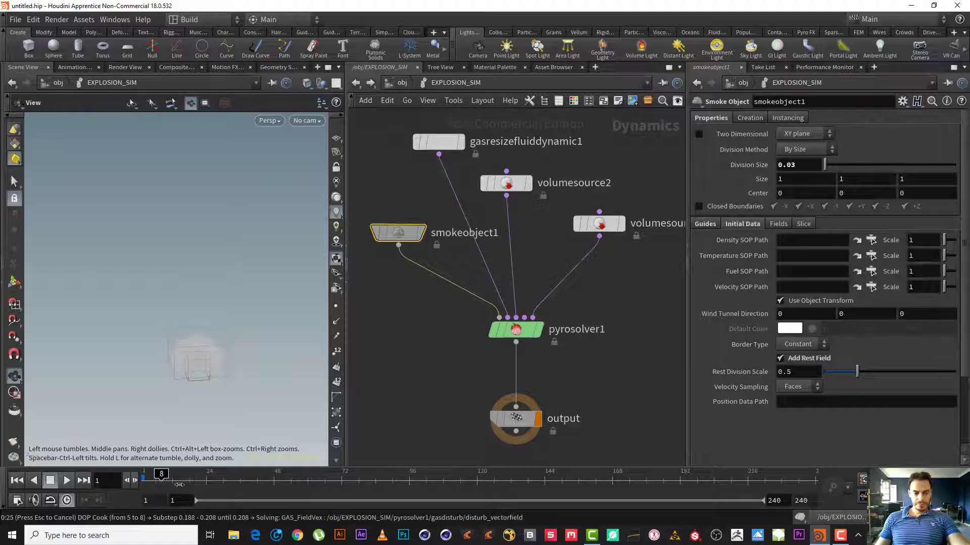
- Stop the simulation, return to frame 1, and add a Geometry node below EXPLOSION_SIM at the object level
key("Escape")
left_click(17, 481)
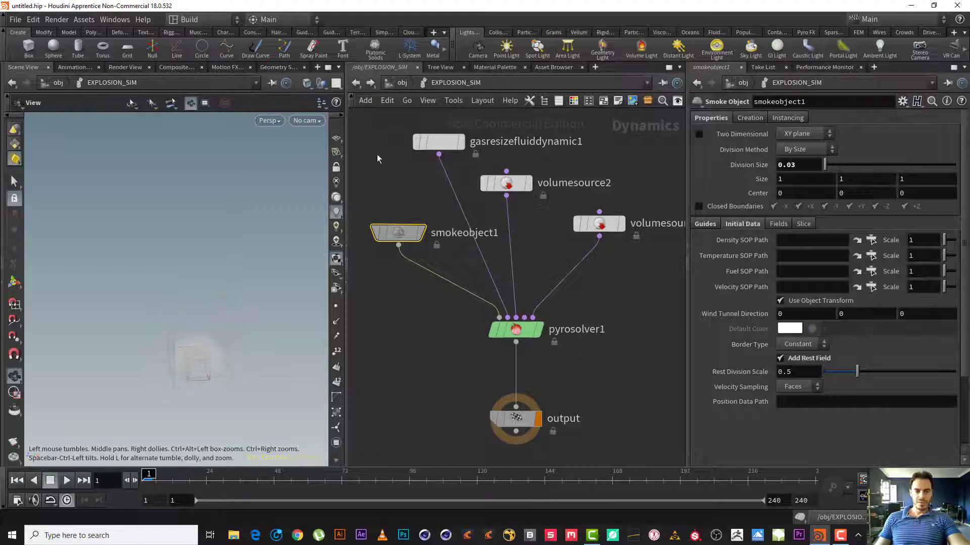
left_click(395, 82)
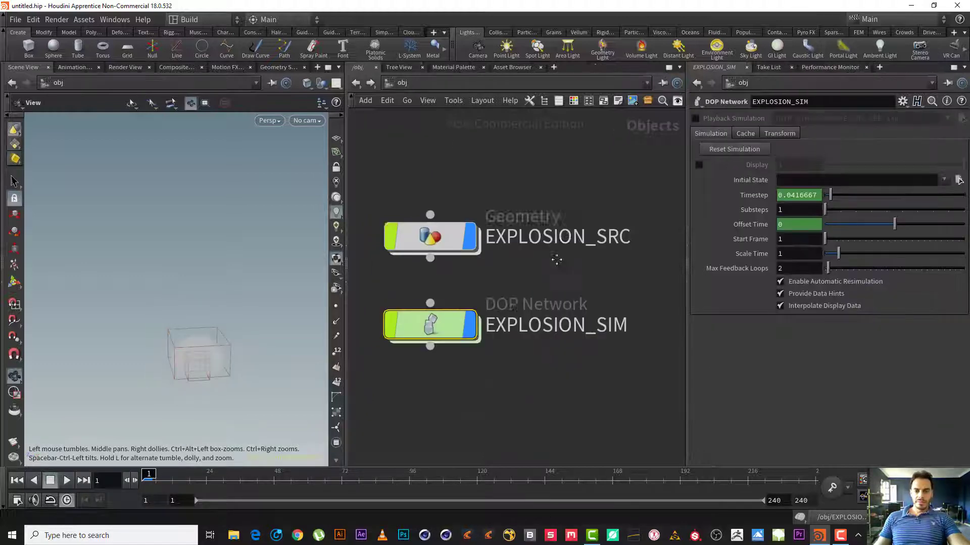
key("Tab")
type("geo")
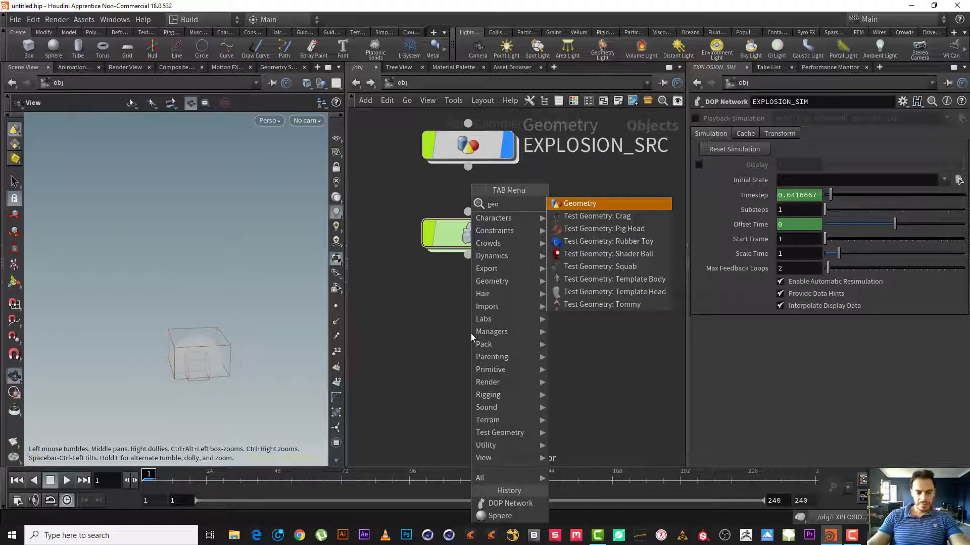
key("Return")
left_click(471, 333)
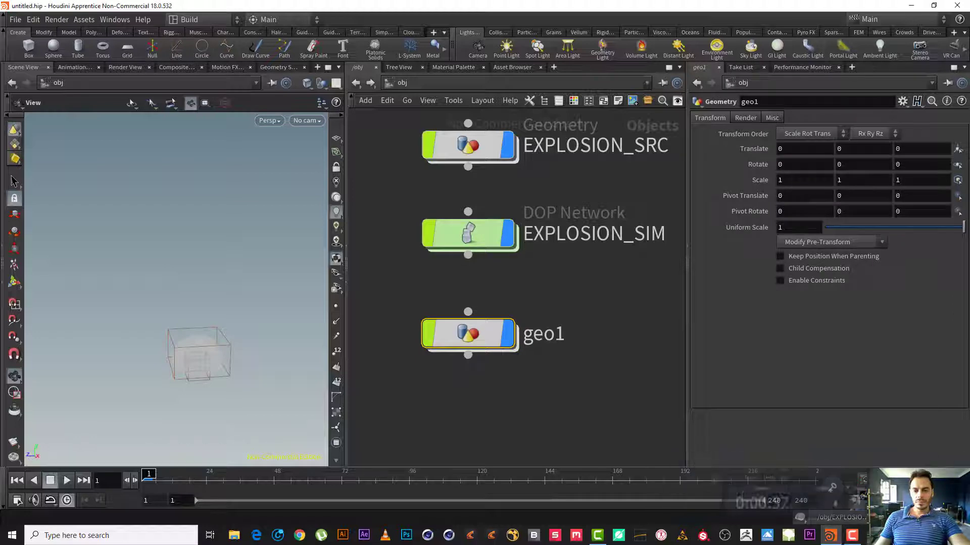
- Rename the new geometry object as EXPLOSION_RNDR
double_click(566, 341)
left_click_drag(571, 344, 382, 315)
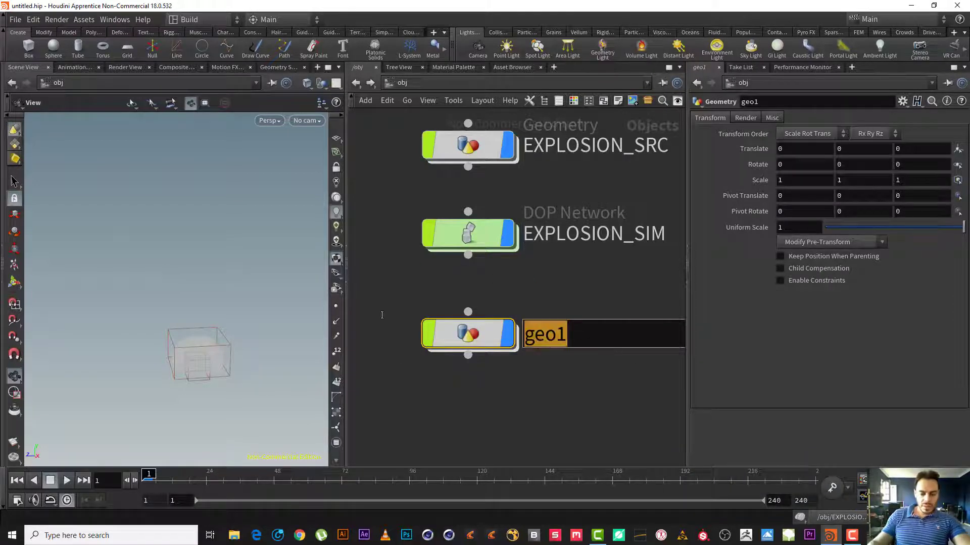
type("explo")
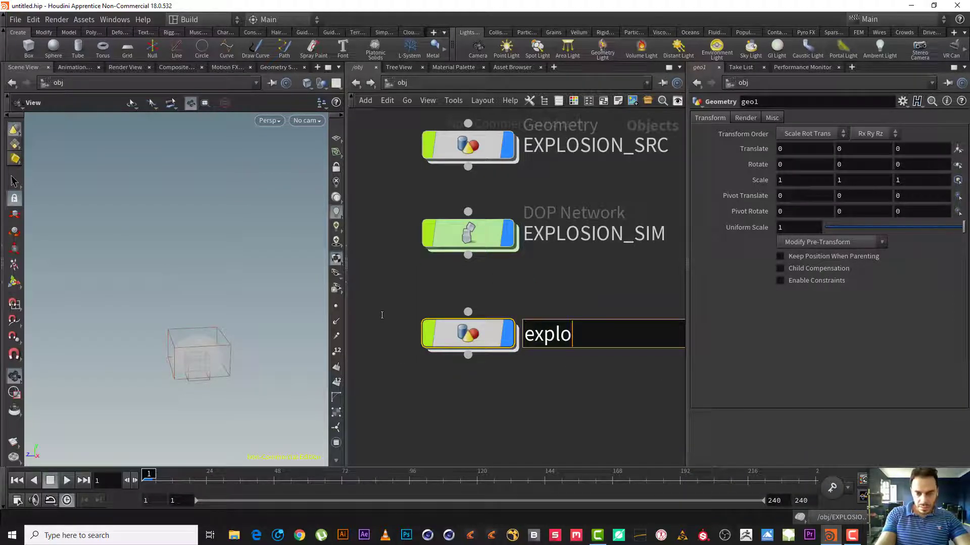
type("s")
key("BackSpace")
key("BackSpace")
key("BackSpace")
key("BackSpace")
key("BackSpace")
key("BackSpace")
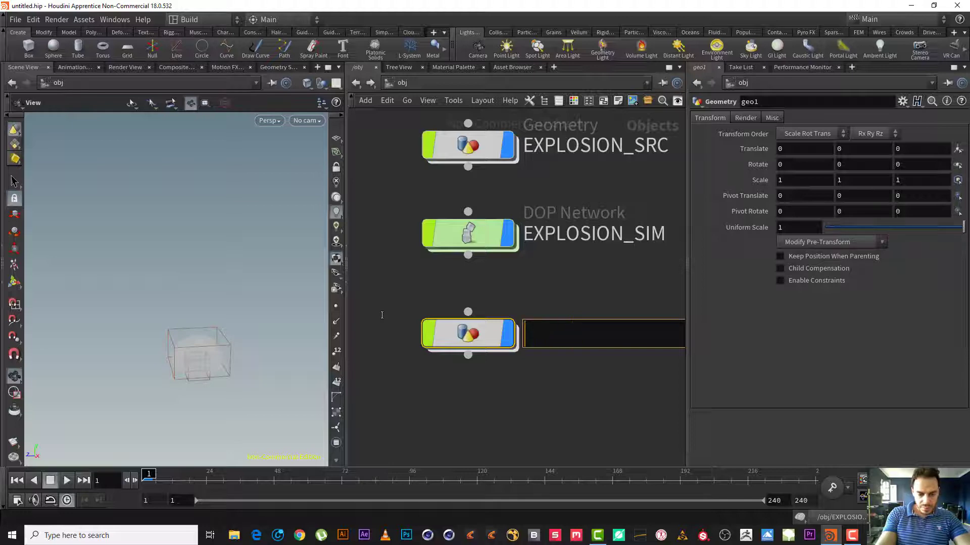
type("EXP")
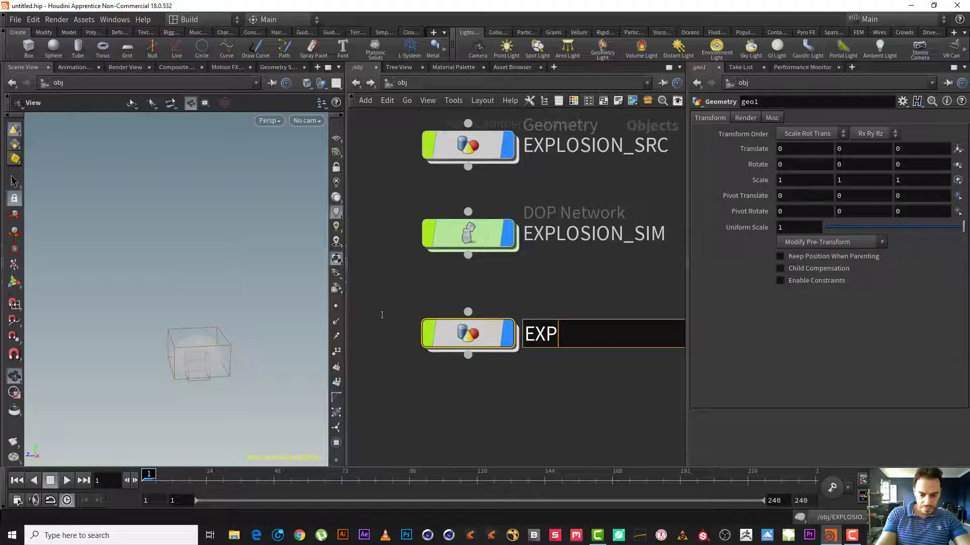
type("LOSION_")
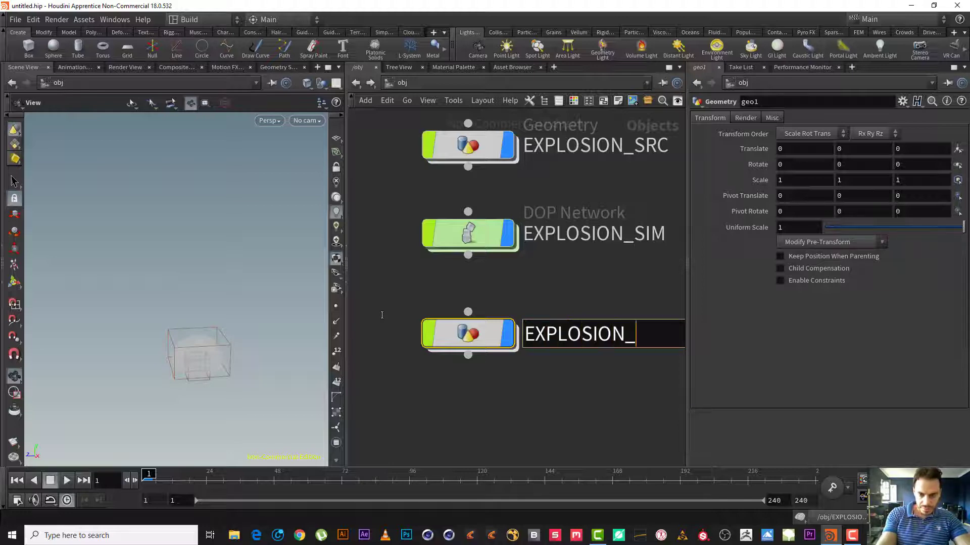
type("IM")
key("BackSpace")
key("BackSpace")
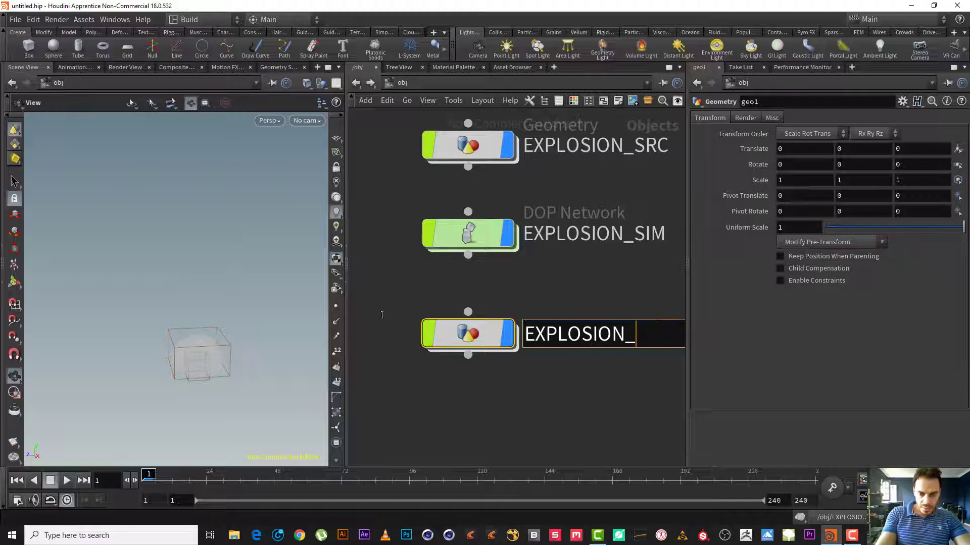
type("RND")
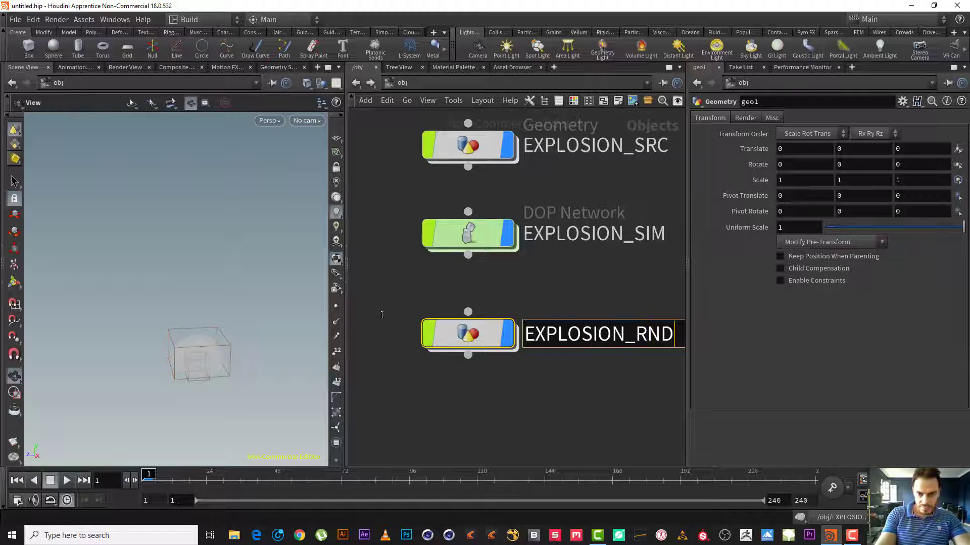
key("BackSpace")
type("R")
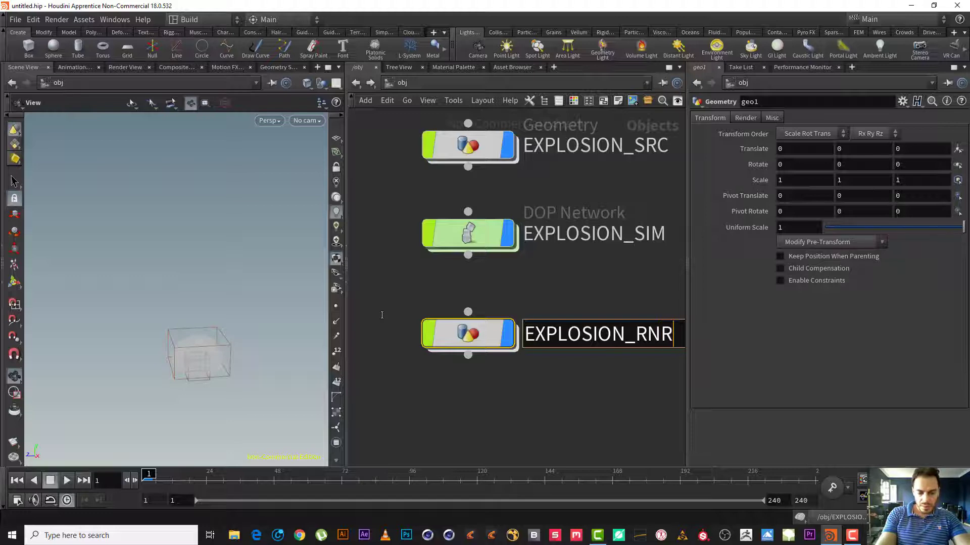
key("BackSpace")
type("DR")
key("Return")
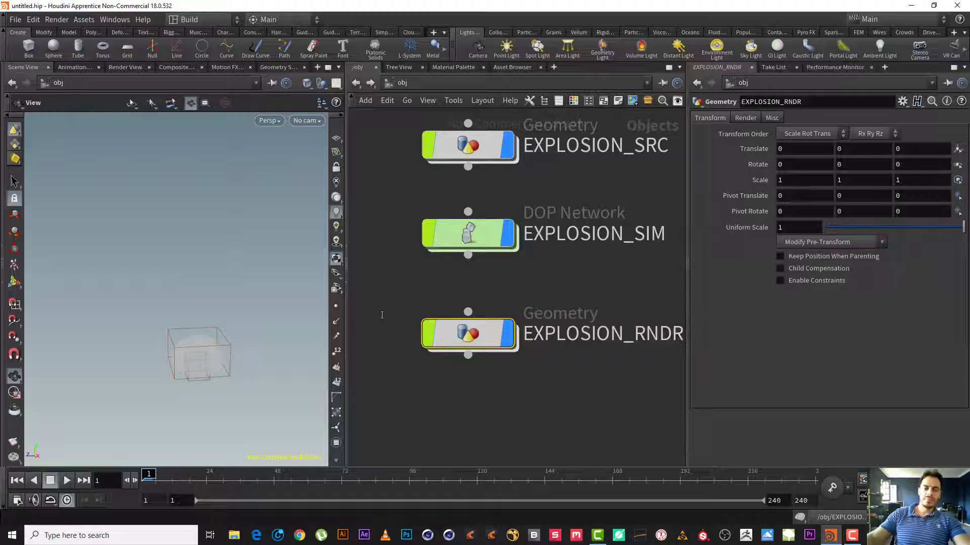
- Enter the EXPLOSION_RNDR object and add a Dop Import Fields node to its empty network
left_click(852, 535)
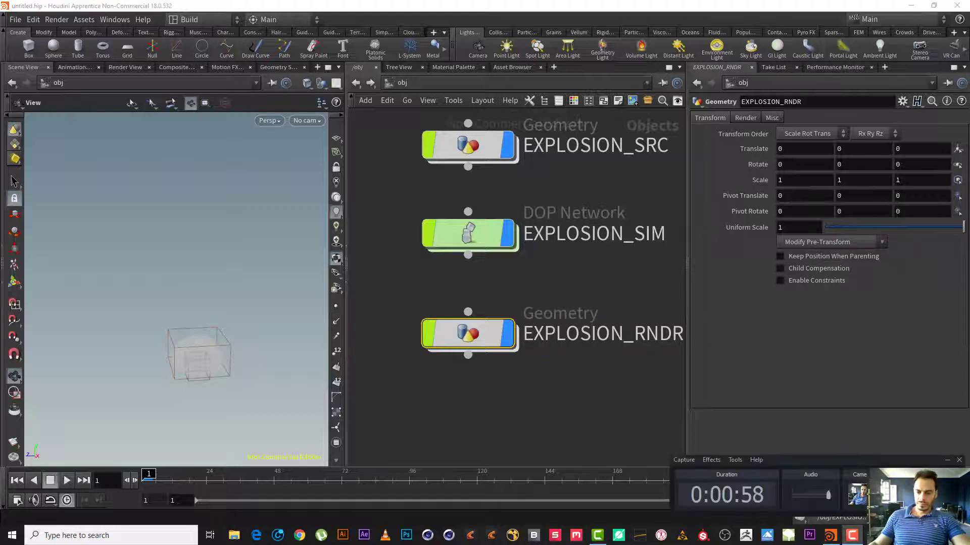
double_click(488, 342)
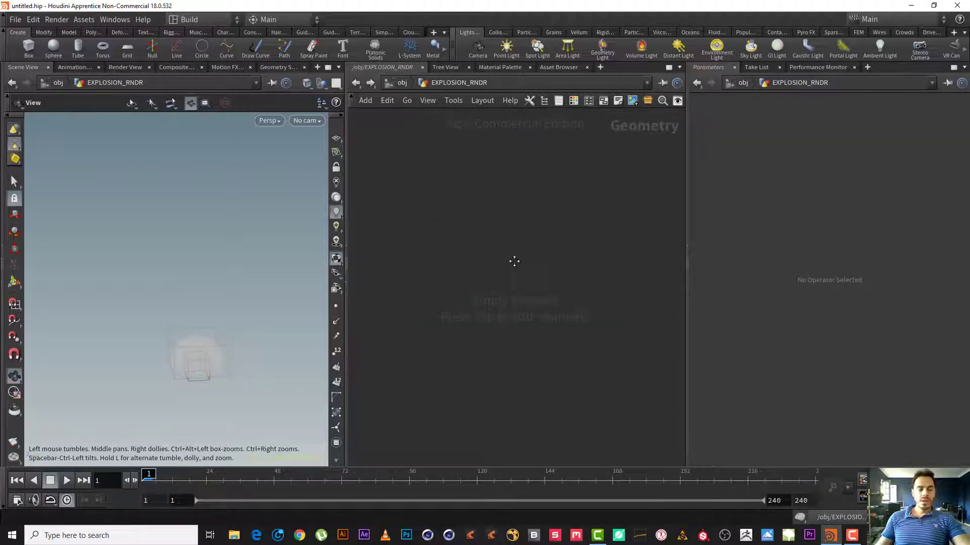
key("Tab")
type("DOP")
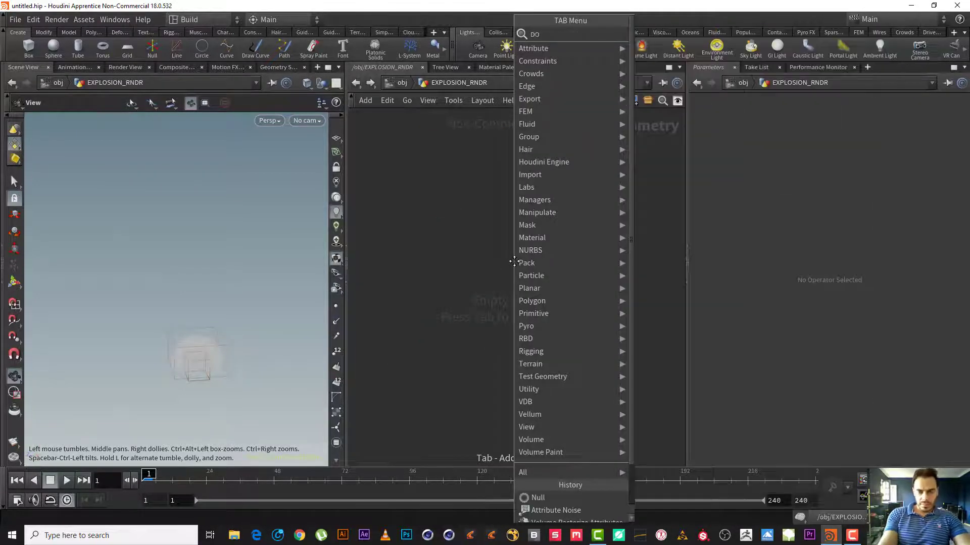
key("Down")
key("Down")
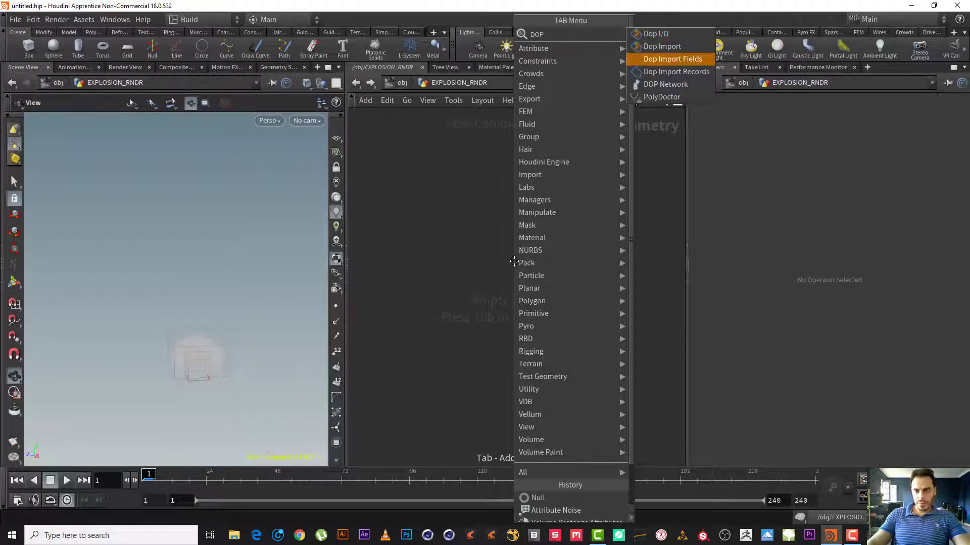
key("Return")
left_click(514, 261)
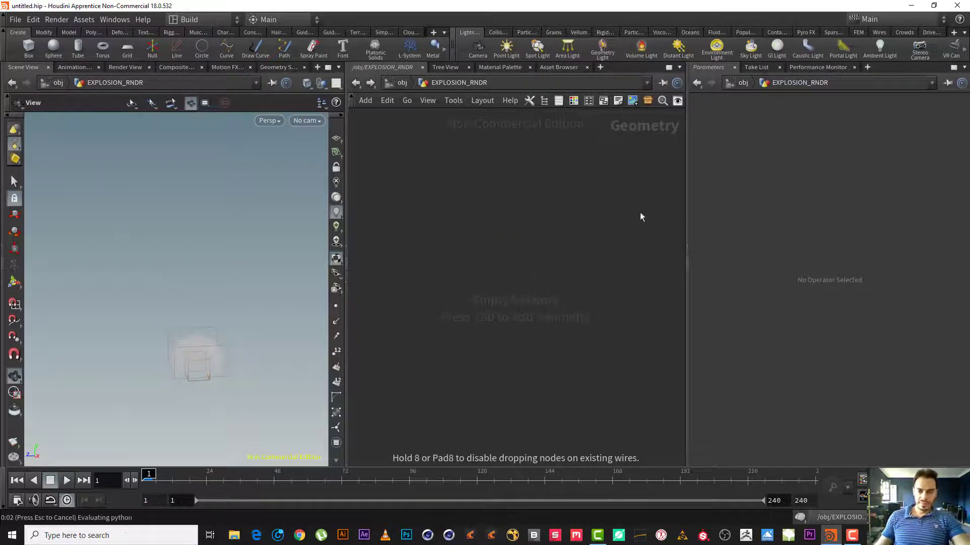
- Set the import node's DOP Network to /obj/EXPLOSION_SIM and its Default Object to smoke*
left_click(946, 119)
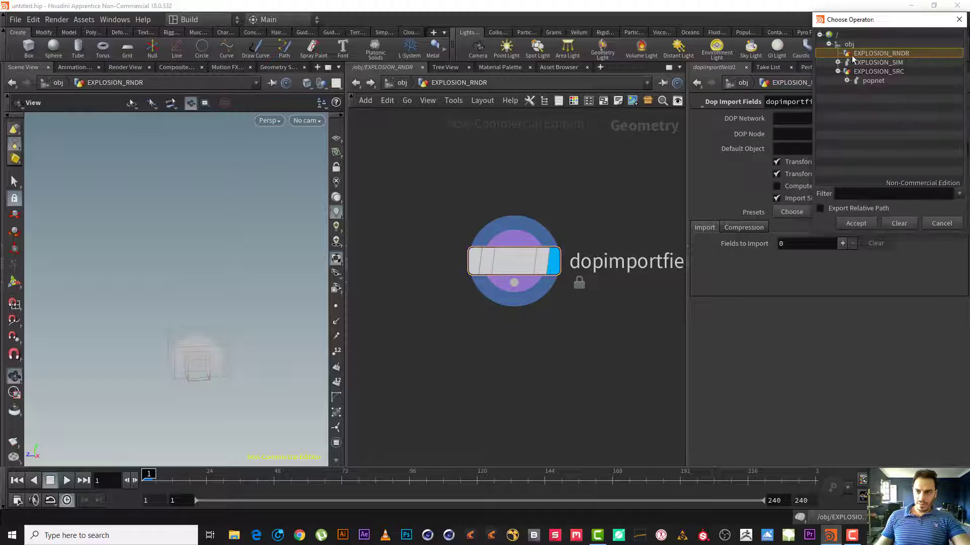
left_click(896, 64)
double_click(895, 64)
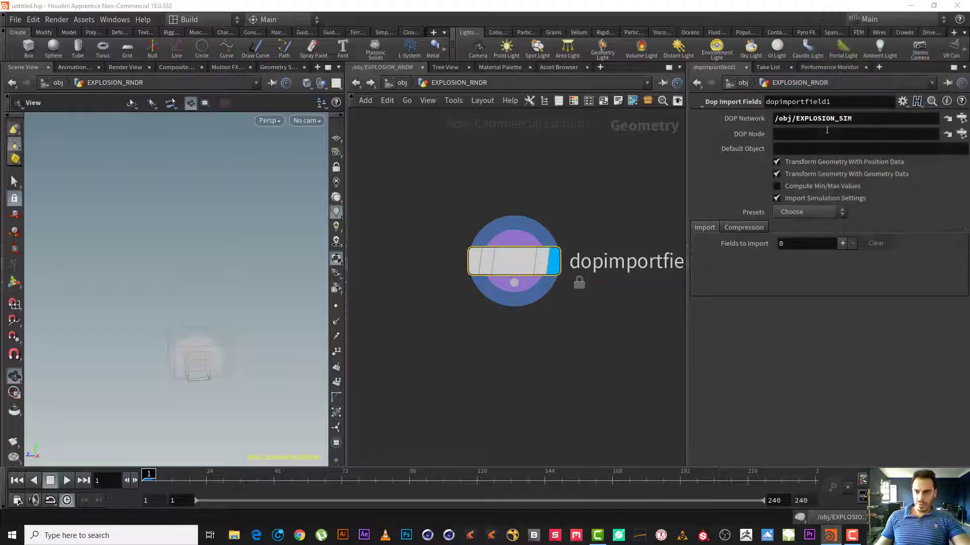
left_click(796, 150)
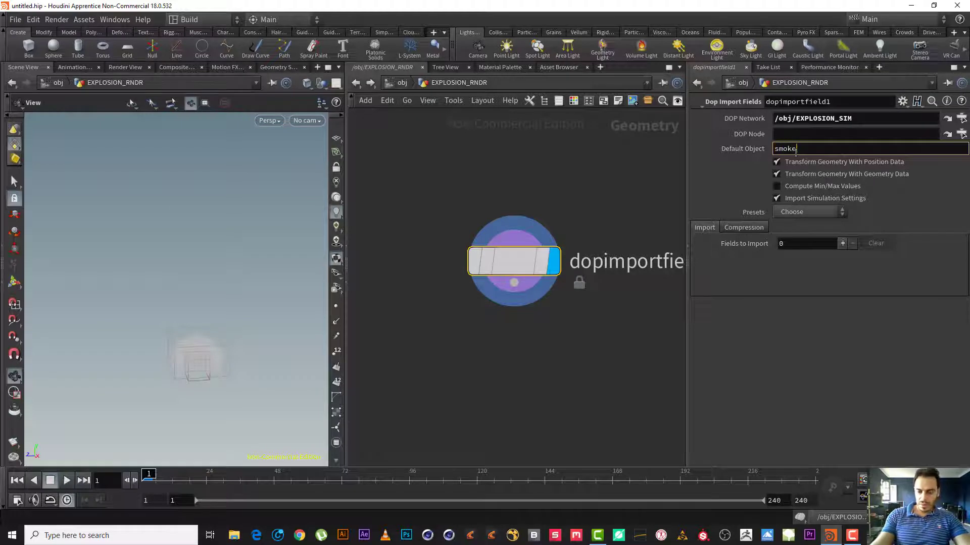
key("Return")
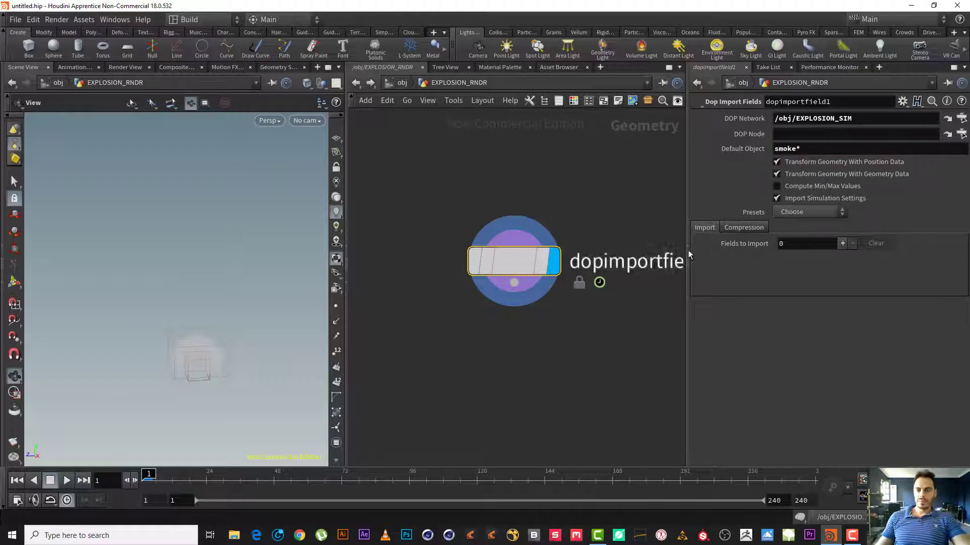
- Load the Pyro preset on the import node and remove the Cd and fuel fields from its import list
left_click(807, 212)
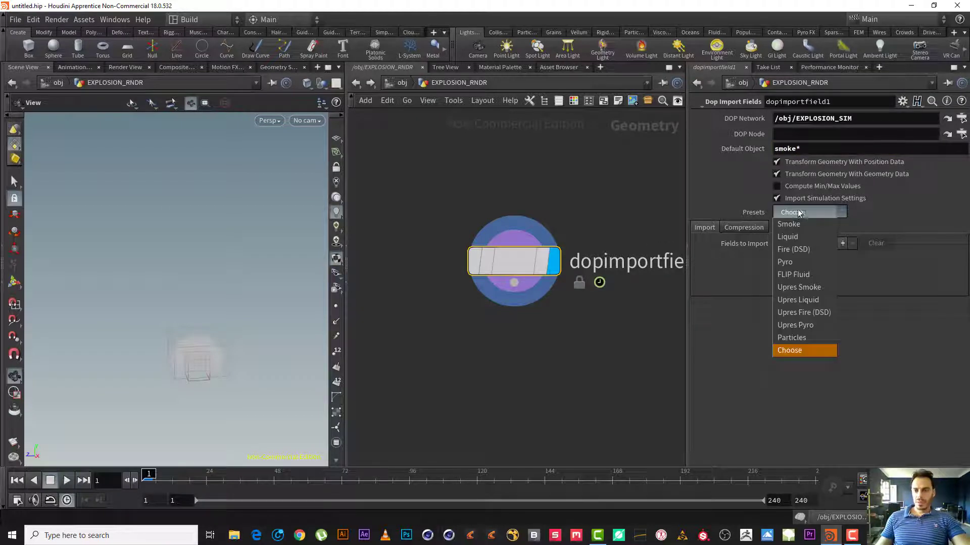
left_click(814, 262)
scroll(962, 255, "down", 2)
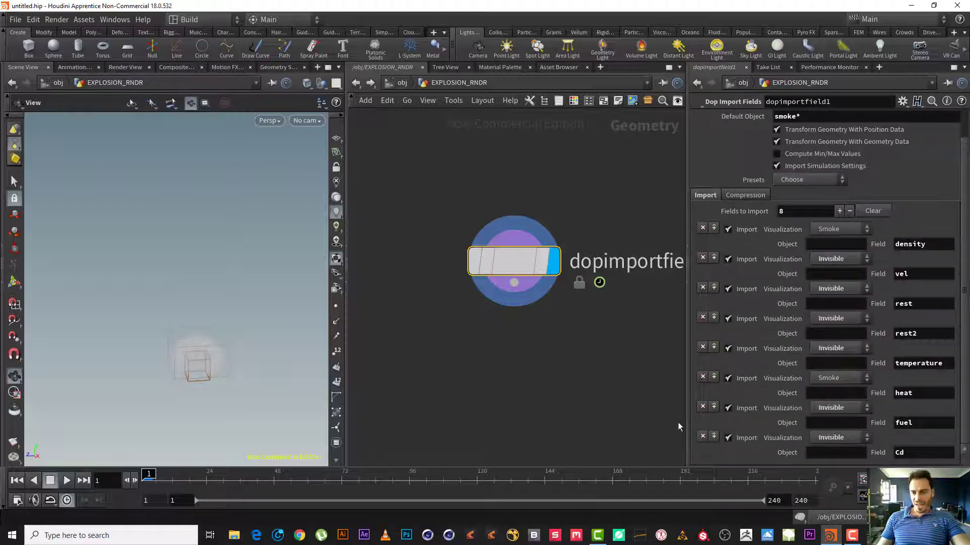
left_click(703, 437)
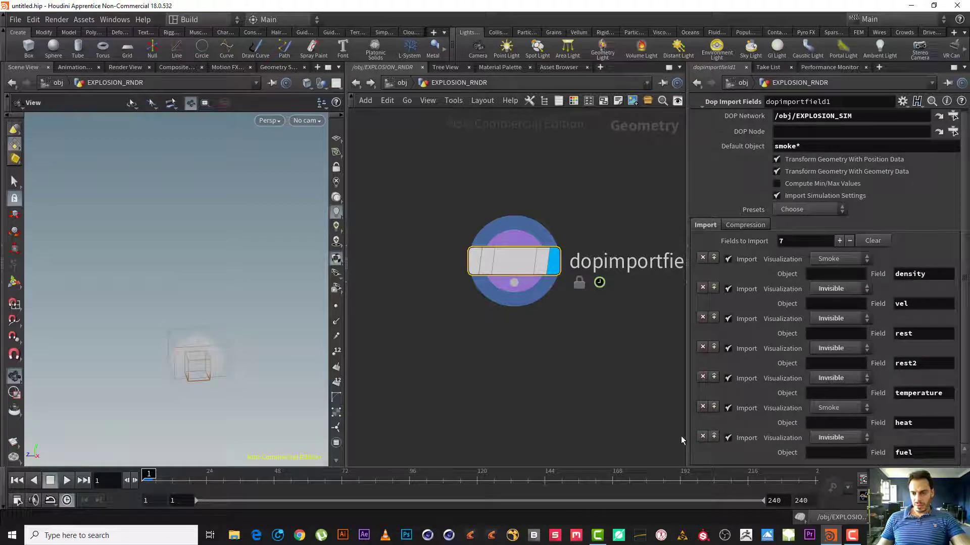
left_click(702, 438)
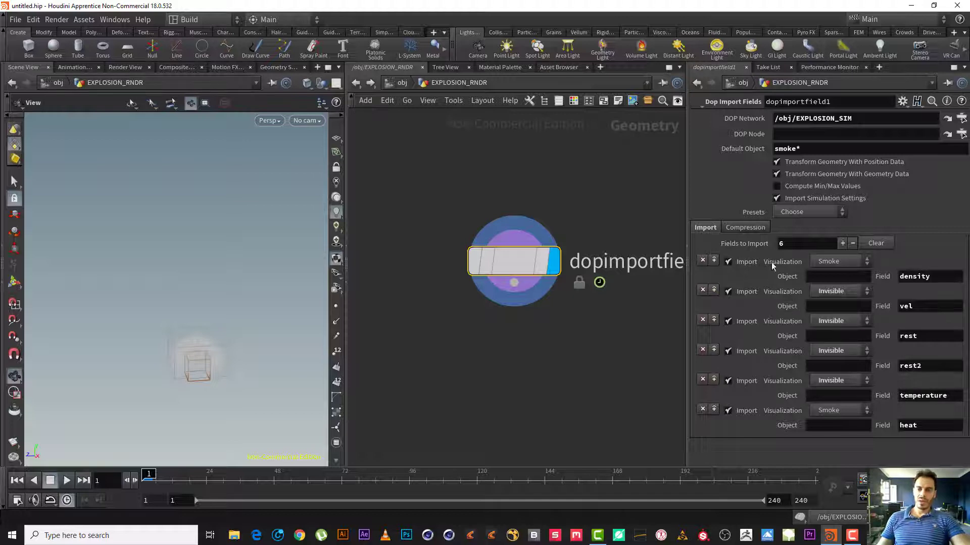
- Examine the import node's info for its imported volume fields, resolutions and voxel sizes
middle_click_drag(532, 341, 538, 285)
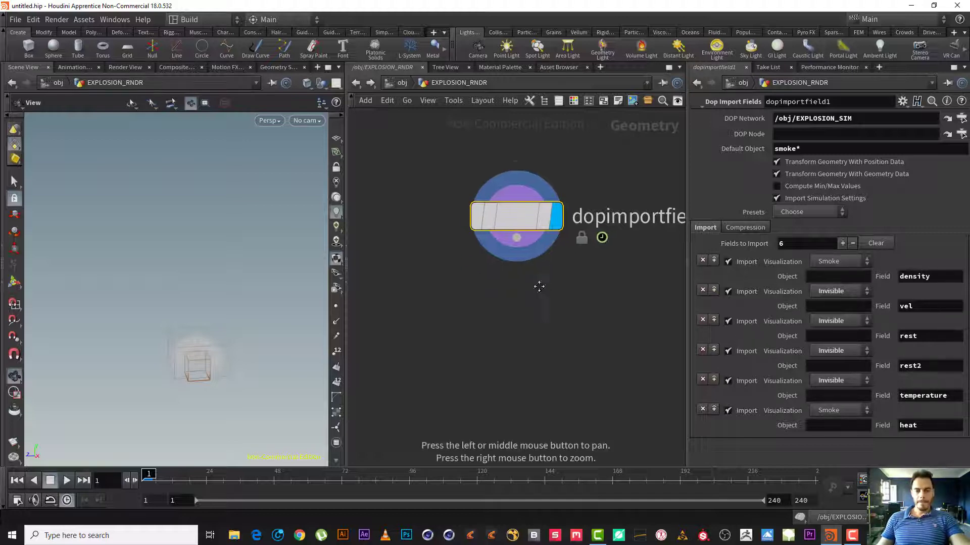
left_click(450, 220)
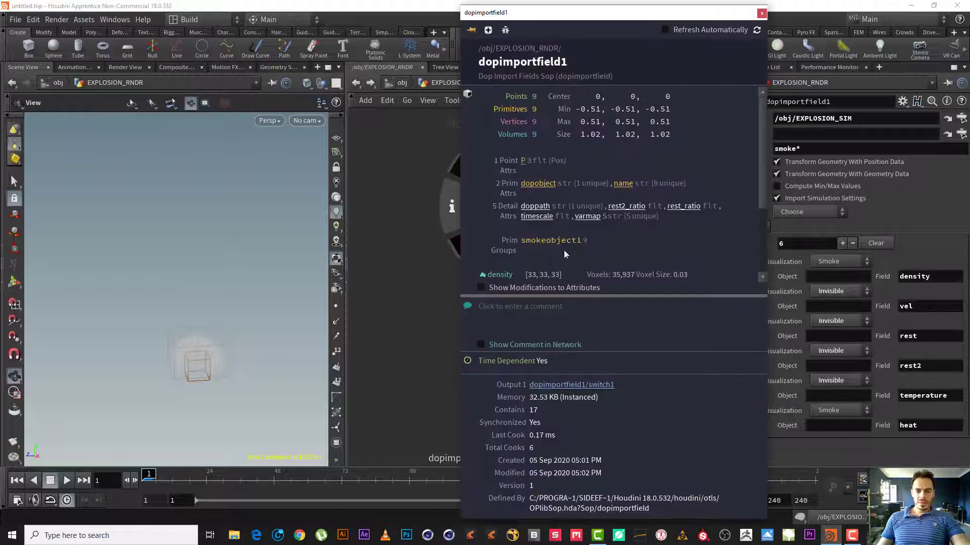
left_click_drag(761, 162, 763, 221)
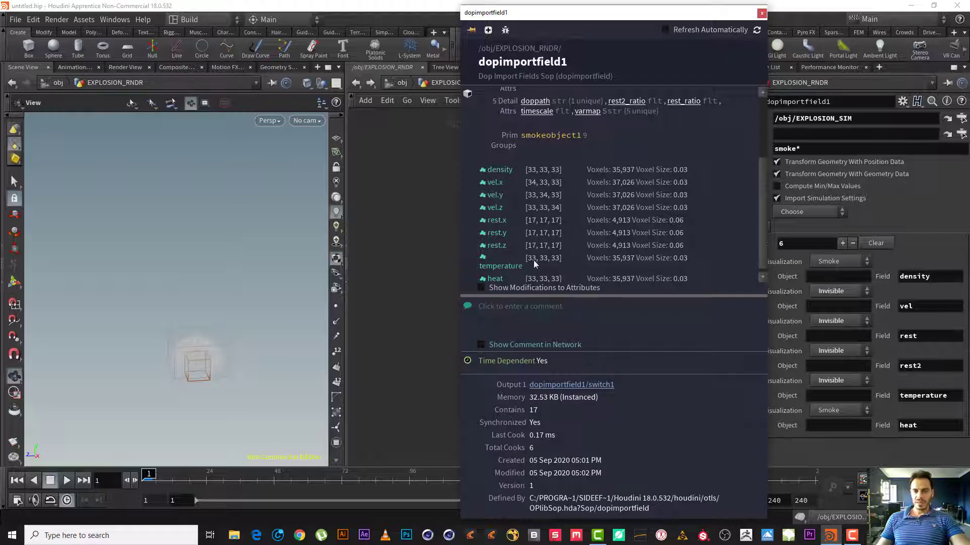
left_click(761, 13)
middle_click(555, 201)
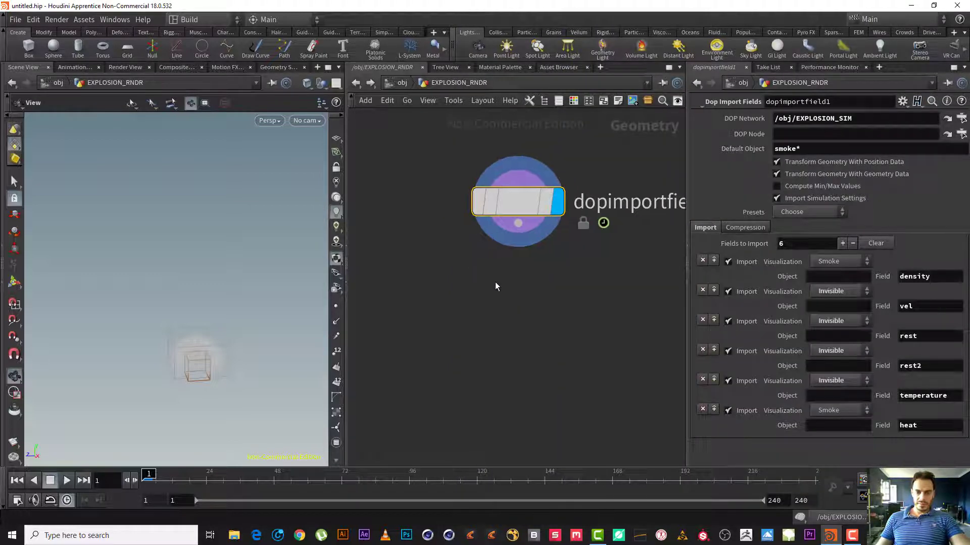
- Add a Split node below the Dop Import Fields node, connect the import output to its input, and display the Split node
key("Tab")
type("spli")
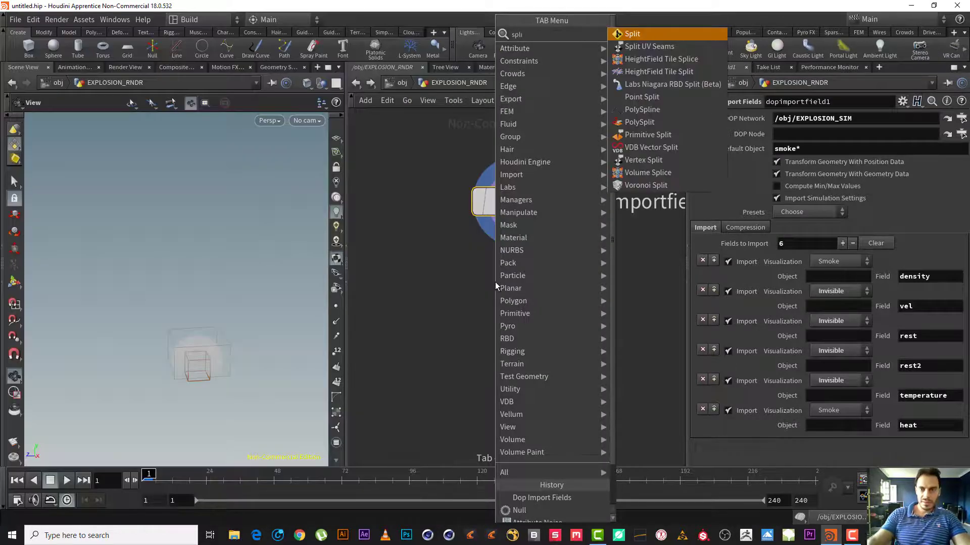
key("Return")
left_click(522, 339)
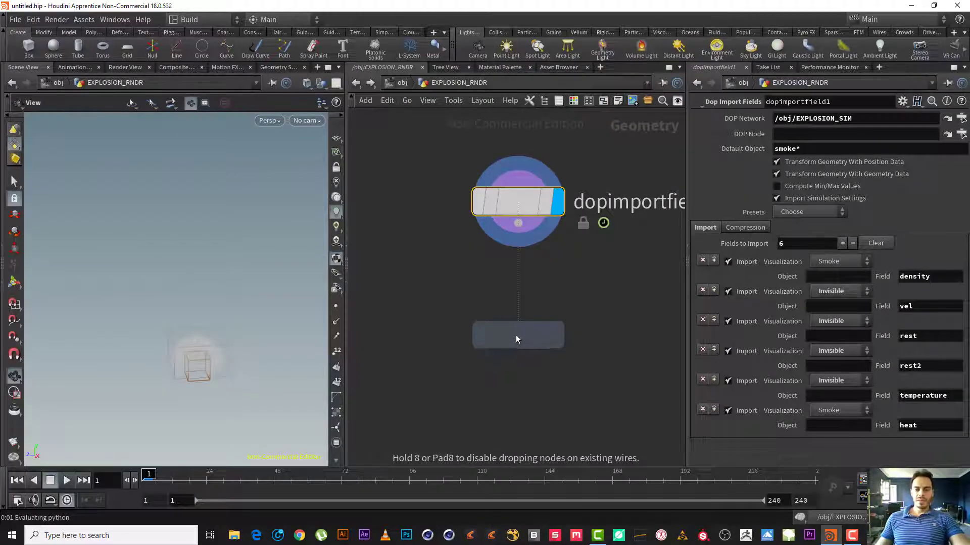
left_click(518, 223)
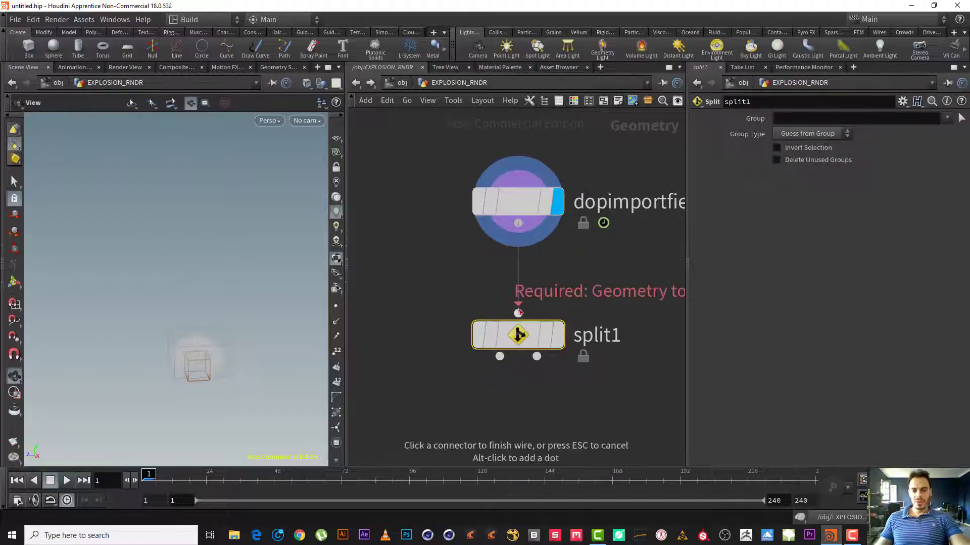
left_click(518, 313)
left_click(567, 279)
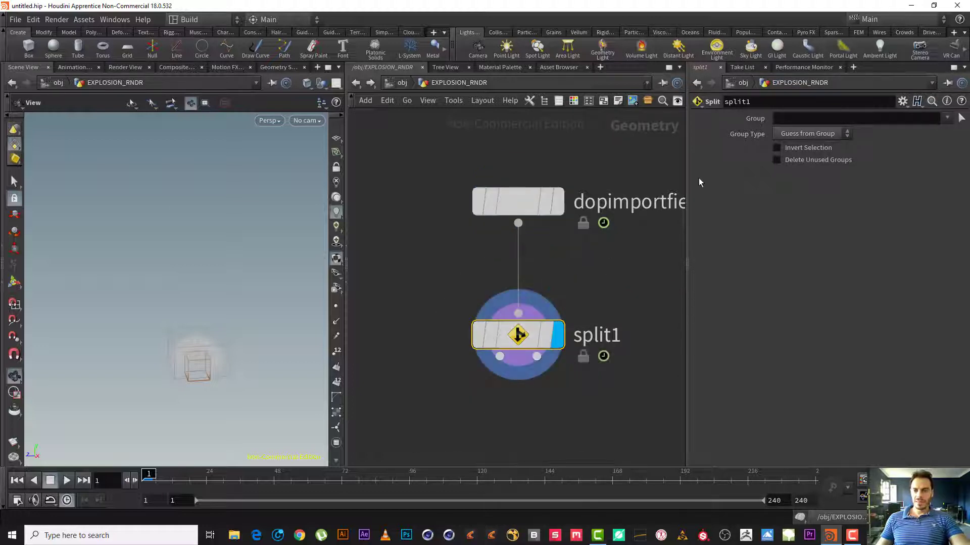
left_click(788, 118)
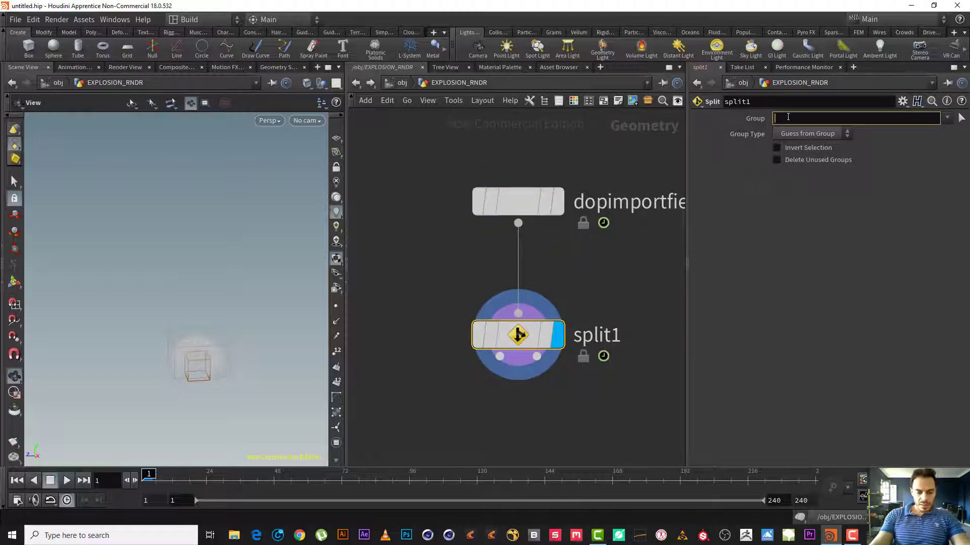
type("@name")
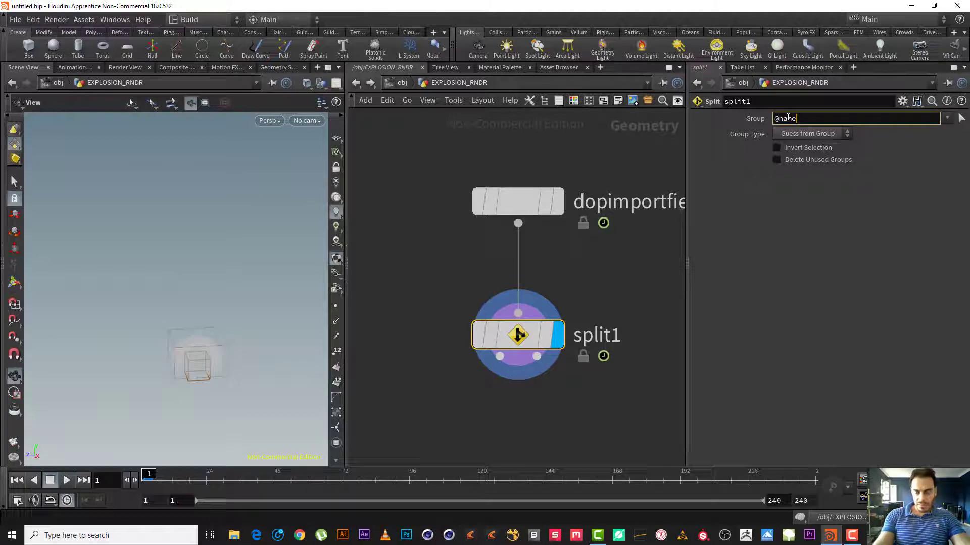
type("=vel*")
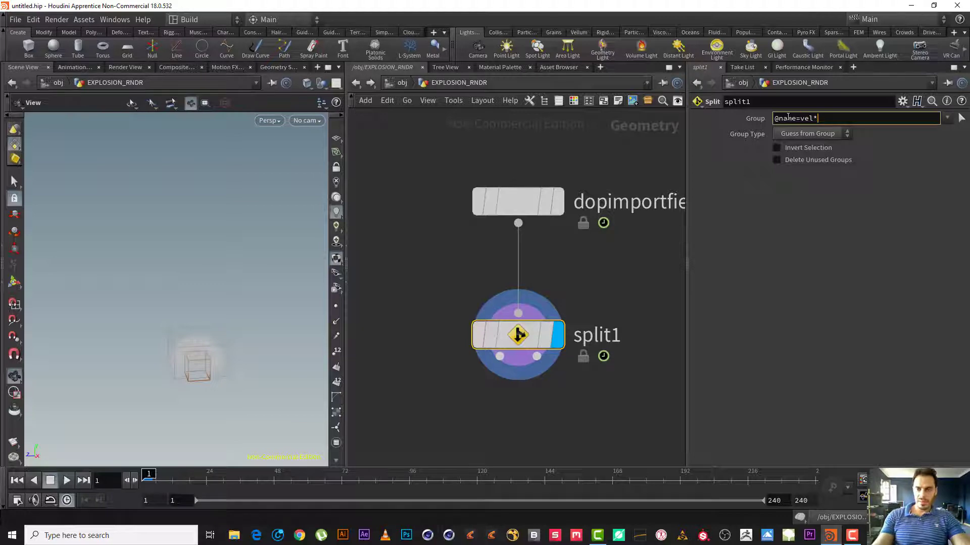
key("Return")
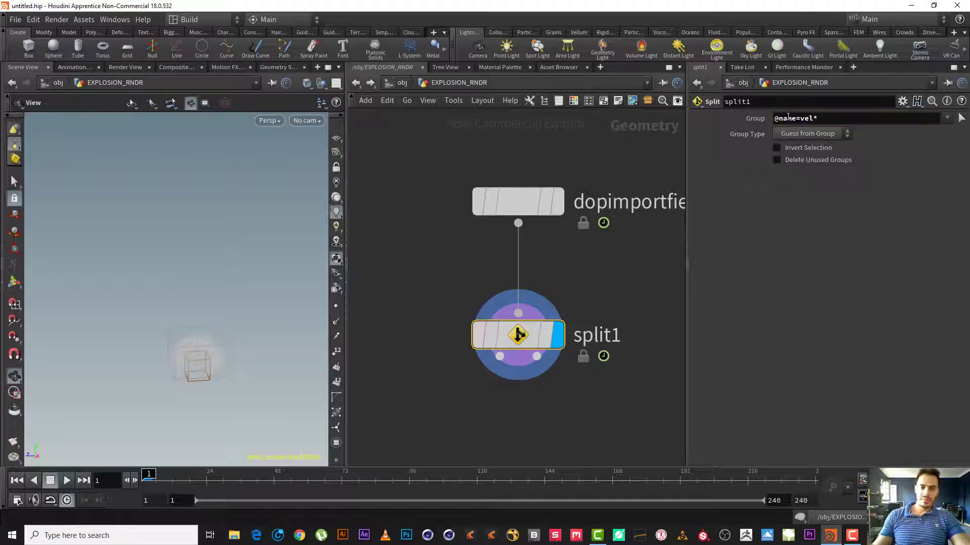
- Add a Null node below the Split node, wired to the Split's first output
middle_click_drag(601, 400, 652, 291)
left_click(551, 246)
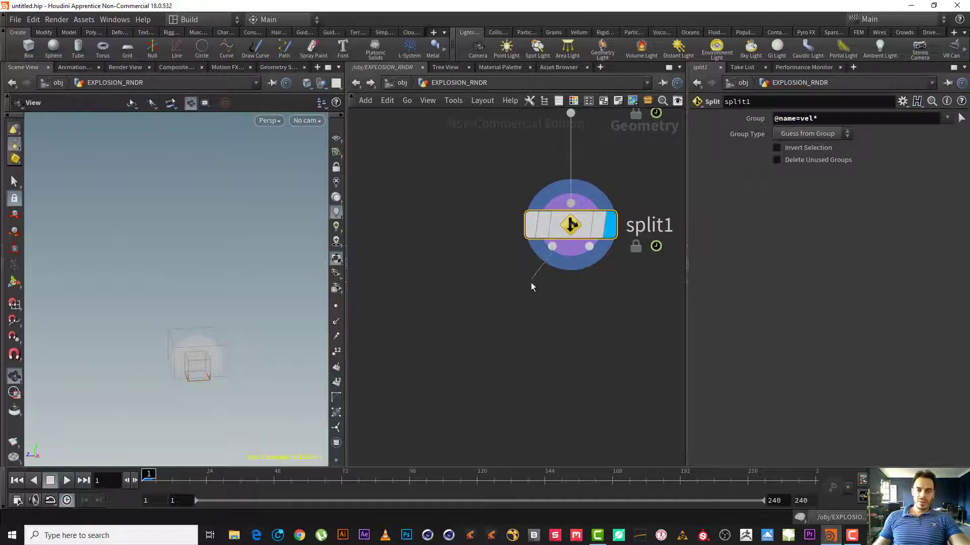
key("Tab")
type("nu")
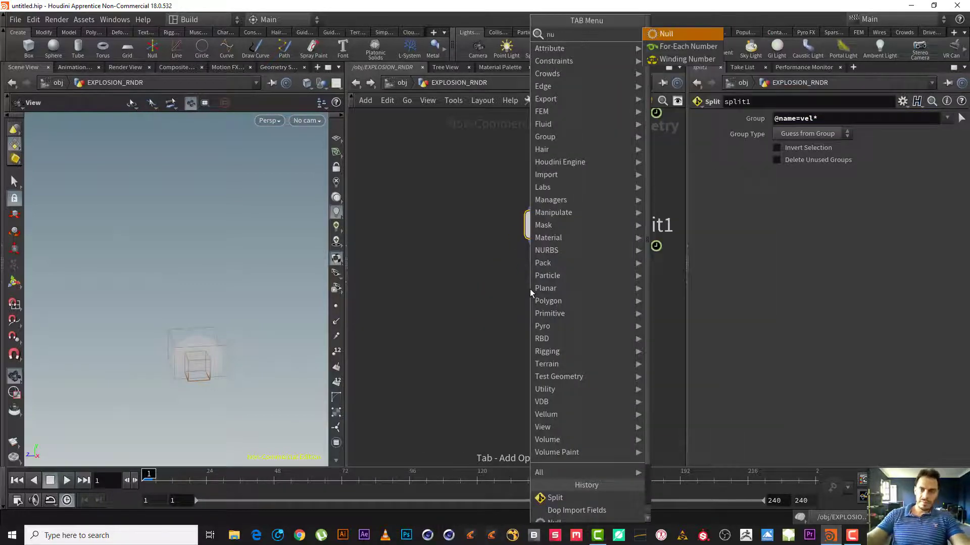
key("Return")
left_click(547, 298)
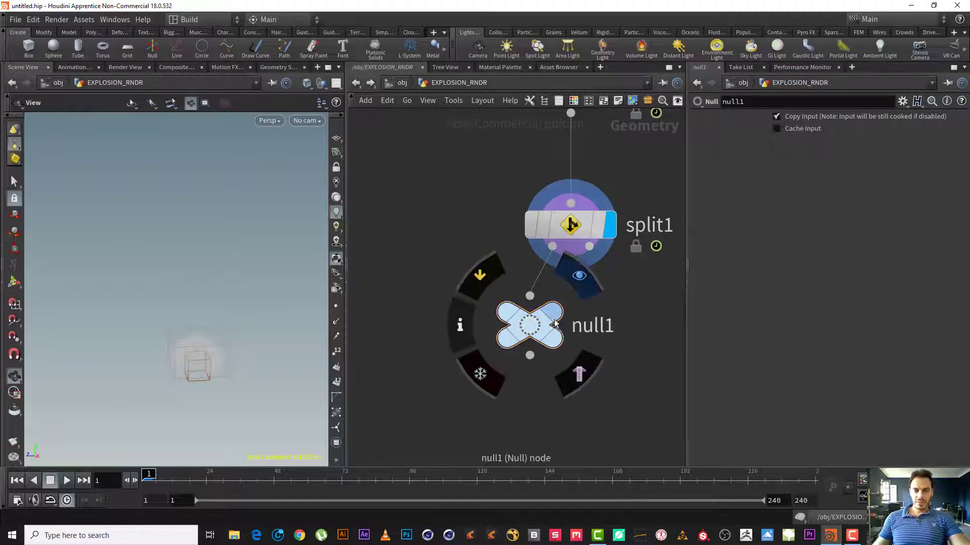
- Display the Null on the Split's first output and inspect its info for the volume fields it receives
left_click(554, 312)
left_click(450, 331)
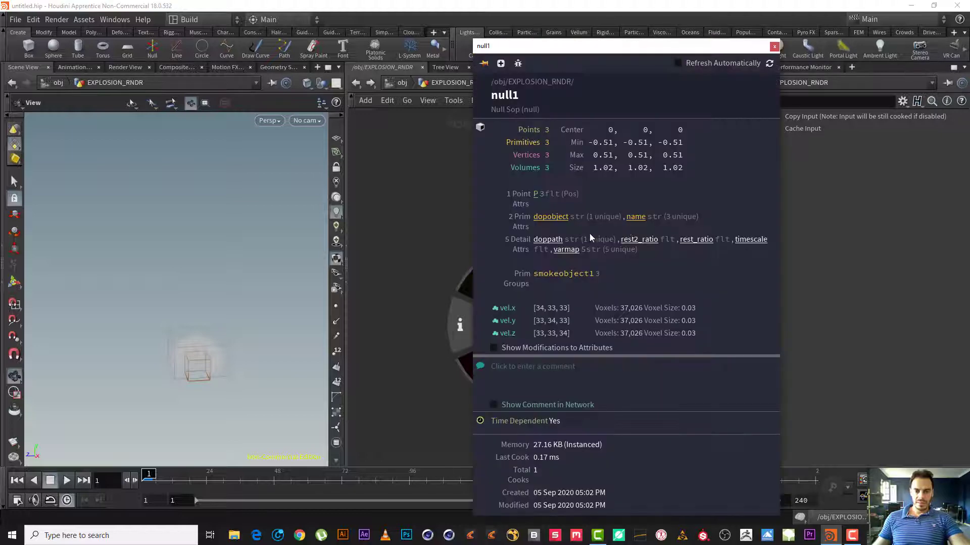
left_click(775, 47)
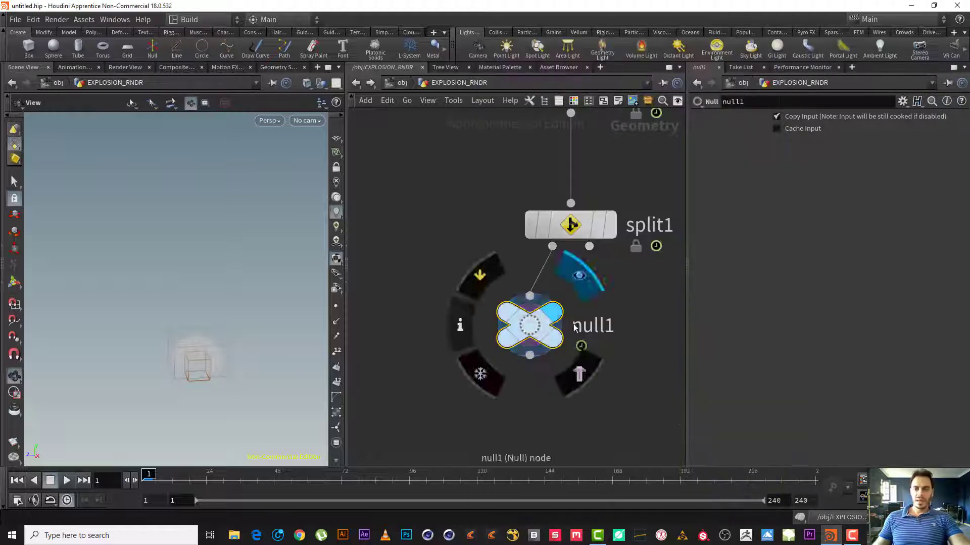
- Add a second Null node beside the first, wired to the Split's second output
middle_click_drag(629, 277, 526, 256)
left_click(487, 223)
key("Tab")
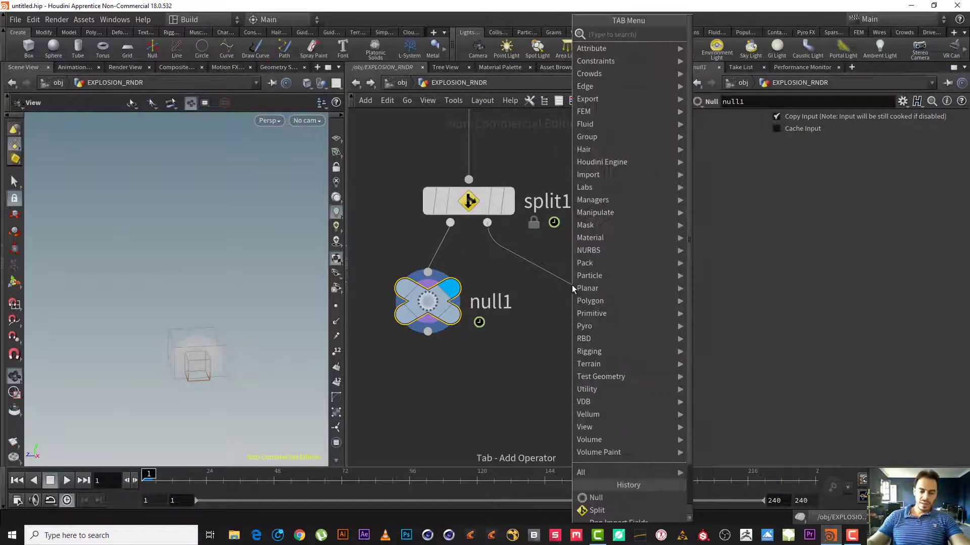
type("null")
key("Return")
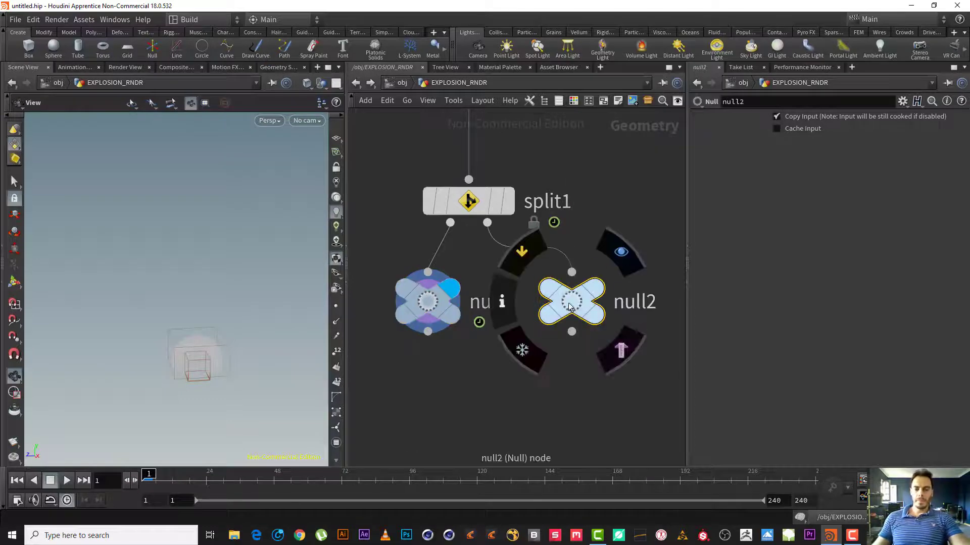
- Display the Null on the Split's second output and inspect its info for the remaining volume fields
left_click(621, 251)
left_click(501, 302)
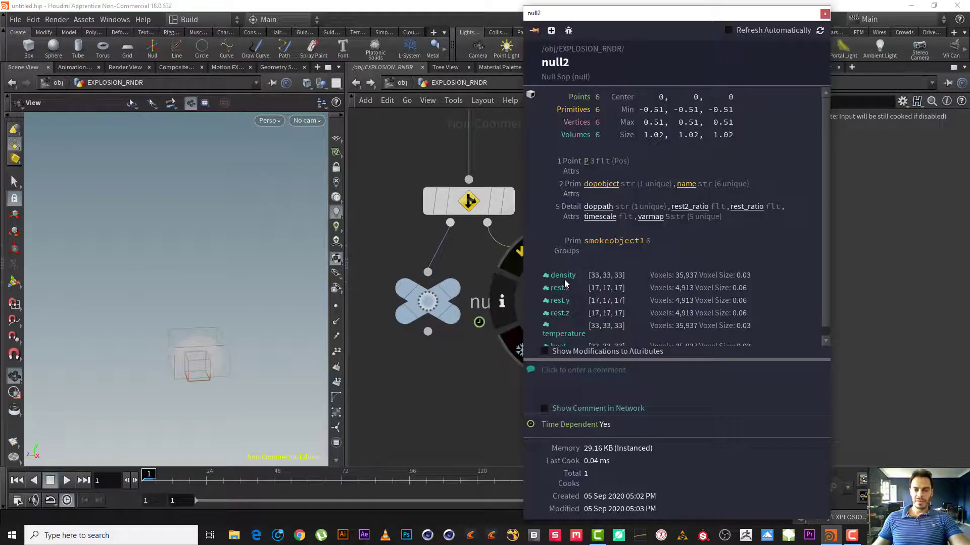
left_click(825, 19)
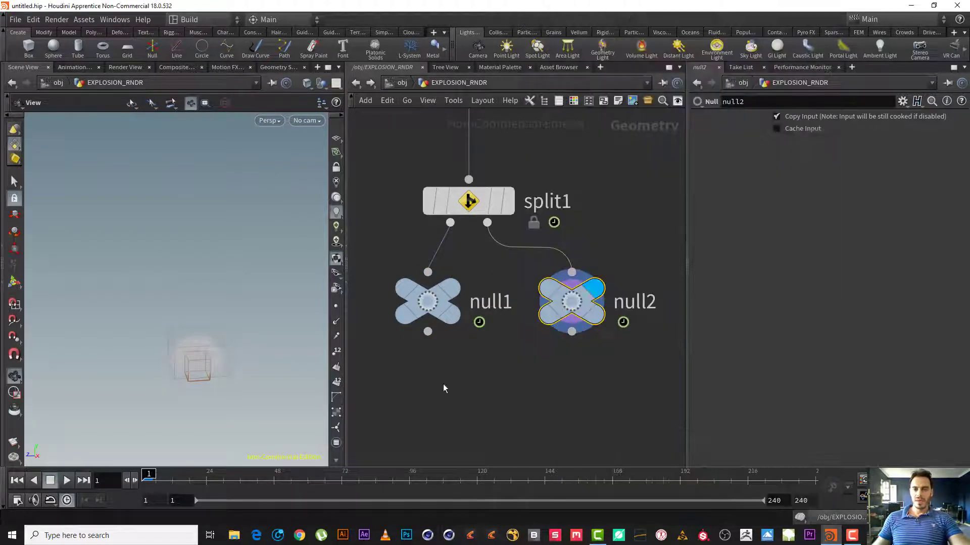
middle_click_drag(443, 384, 478, 340)
left_click(485, 261)
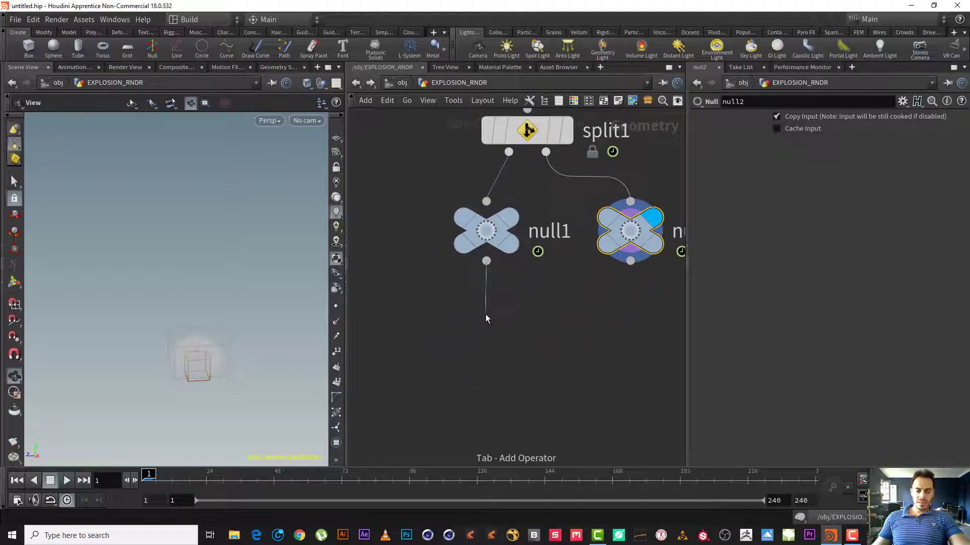
key("Tab")
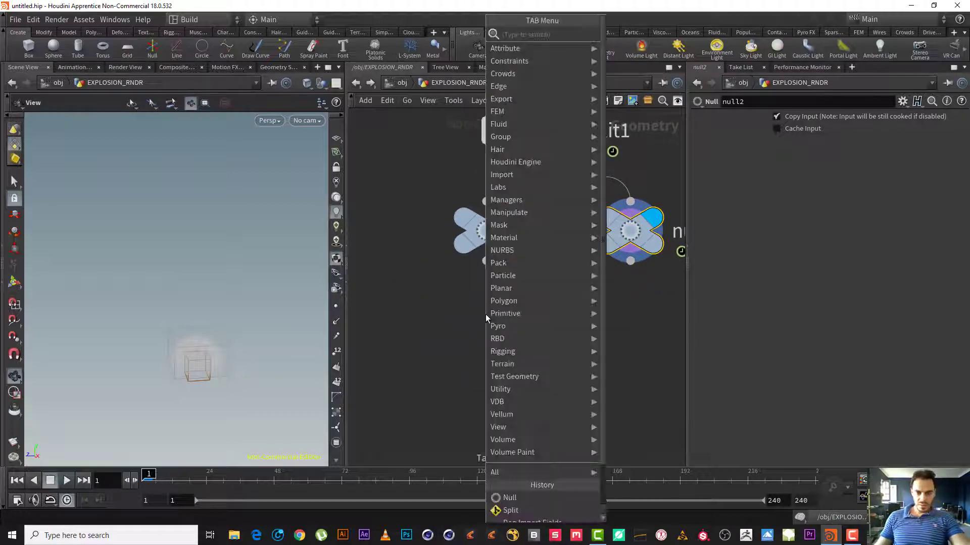
type("sa")
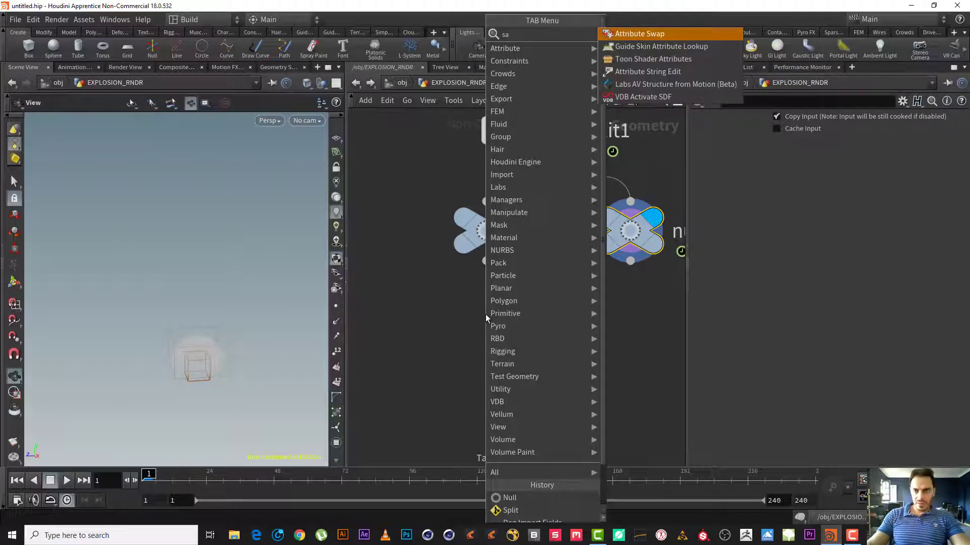
key("BackSpace")
key("BackSpace")
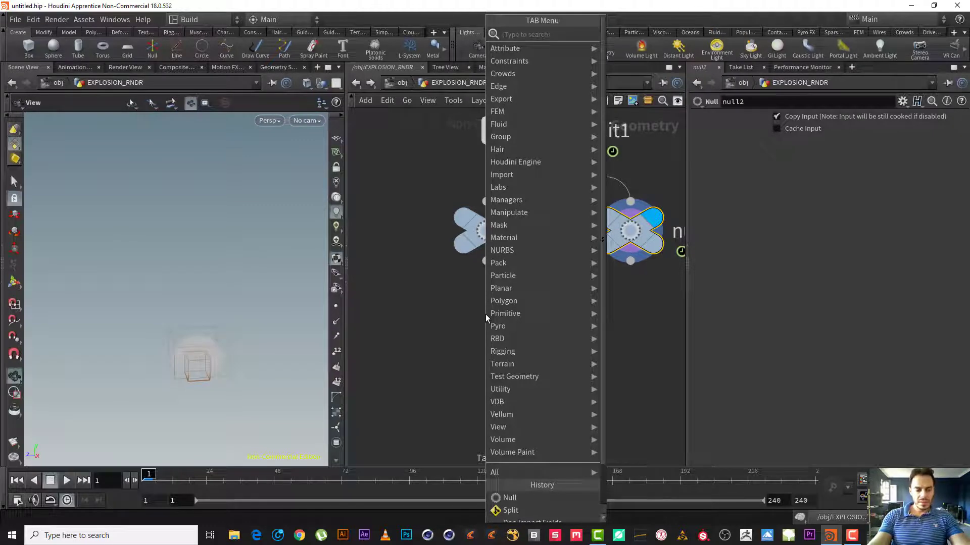
key("Escape")
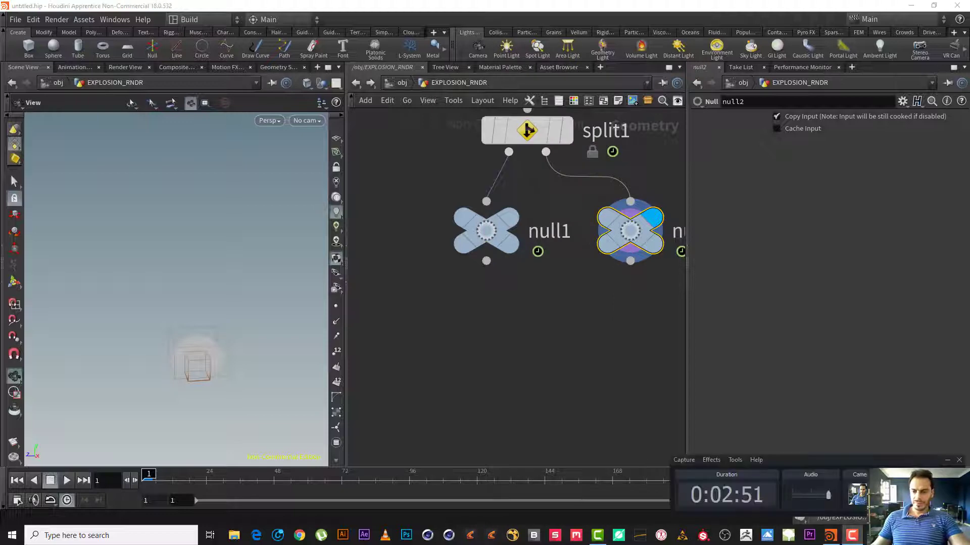
- Add a Volume Resample node below null1, wired to that Null's output
left_click(487, 262)
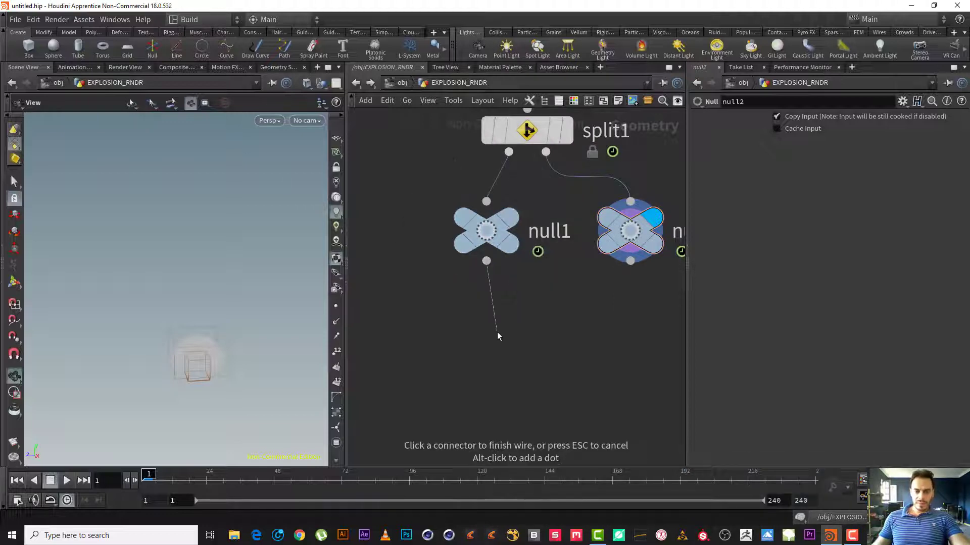
key("Tab")
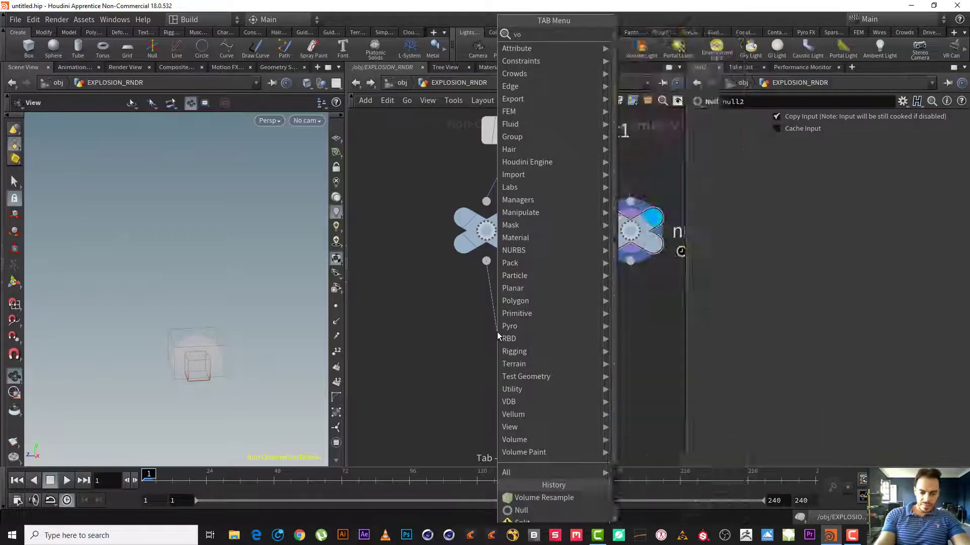
type("vol re")
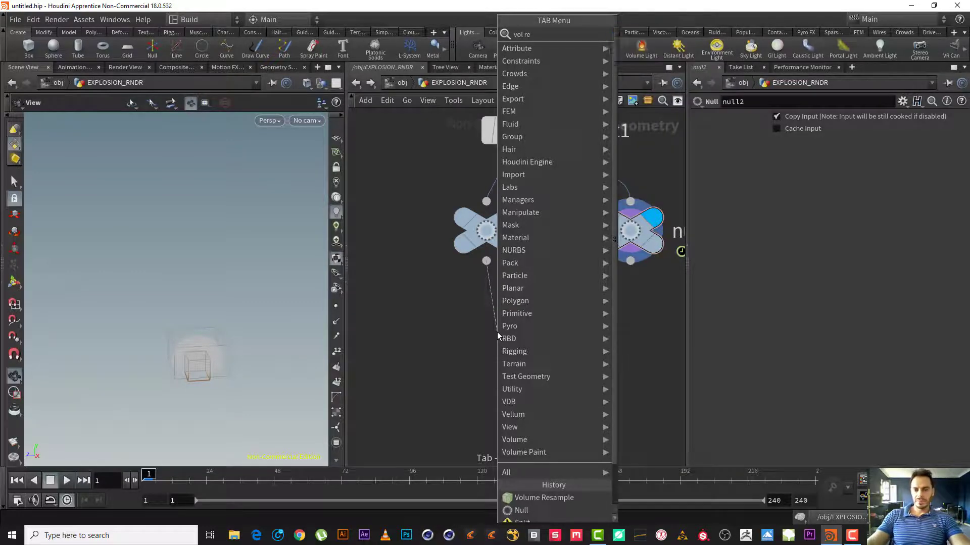
key("Down")
key("Return")
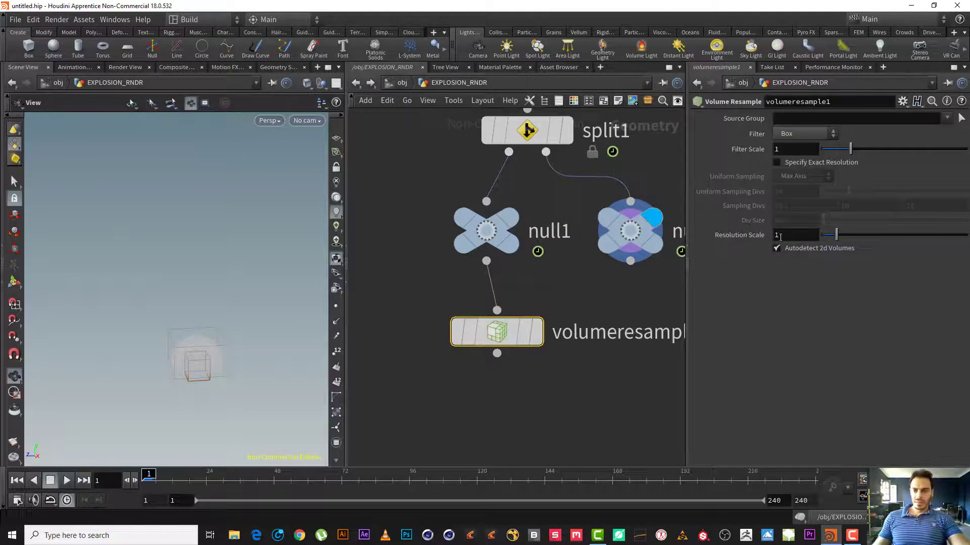
- Set the Volume Resample node's Resolution Scale to 0.2 and display the node
left_click_drag(781, 235, 707, 231)
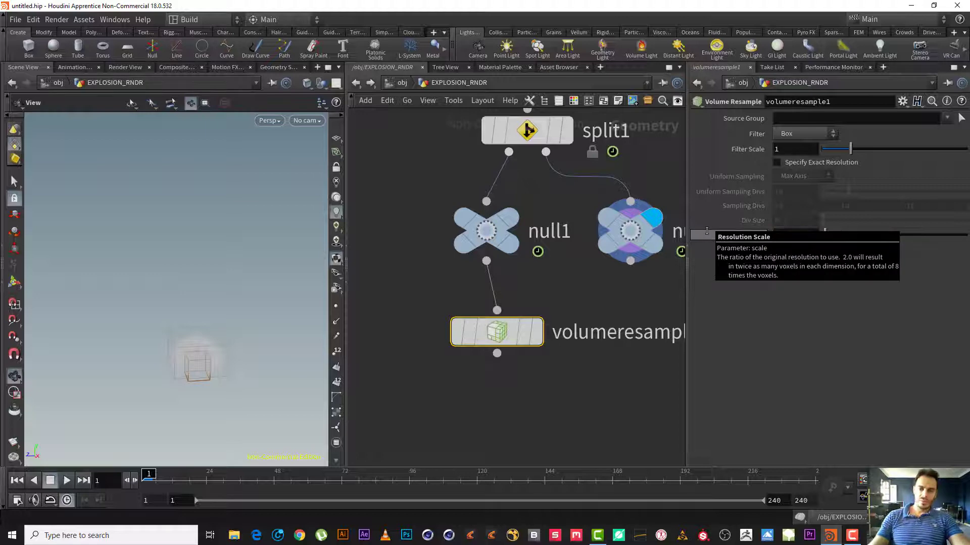
type(".2")
left_click(431, 336)
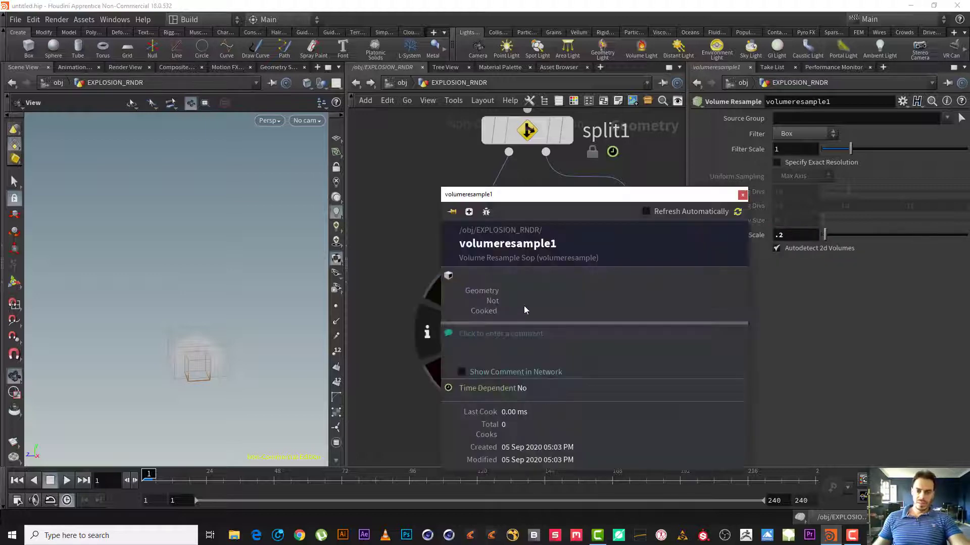
left_click(743, 194)
left_click(536, 332)
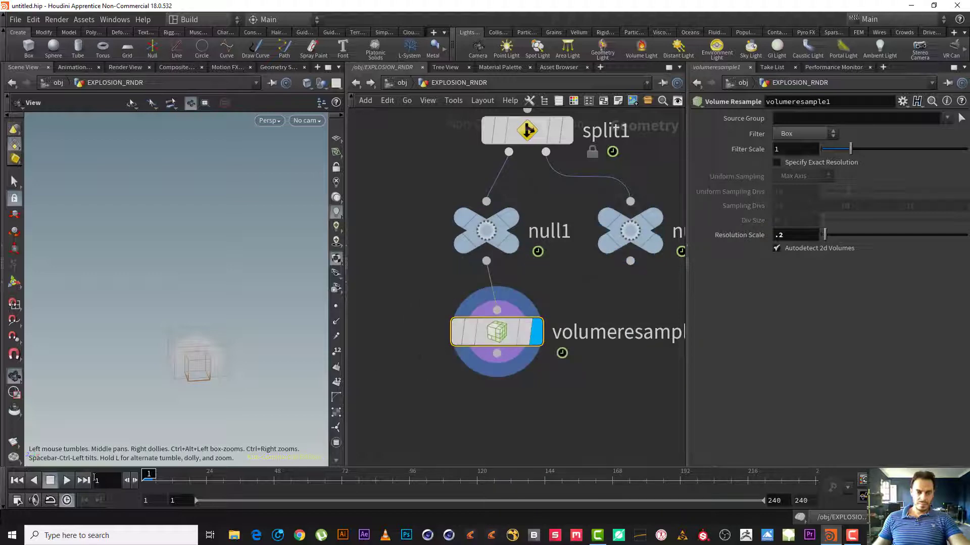
- Play the simulation for a few frames and compare velocity resolutions and voxel sizes in the info of null1 and the Volume Resample node
left_click(67, 481)
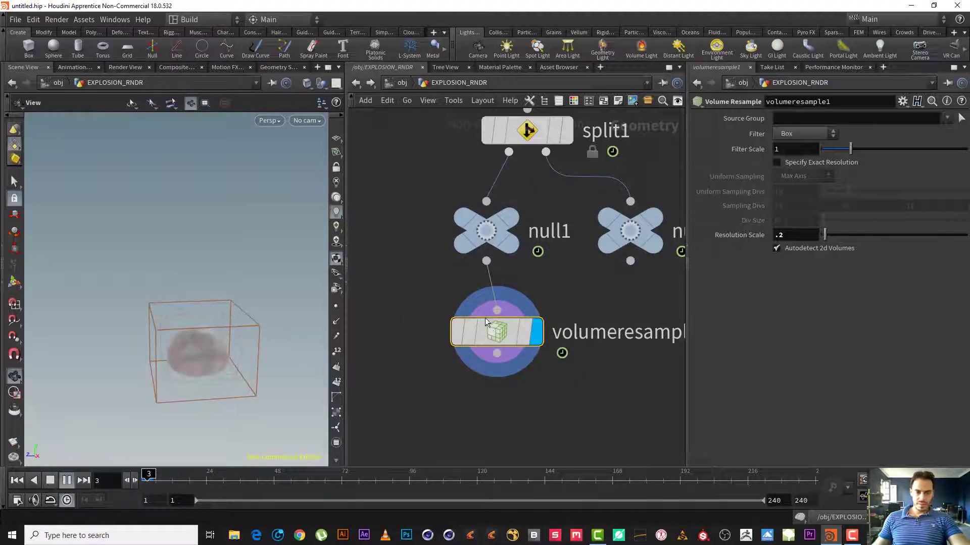
mouse_move(470, 336)
left_click(427, 332)
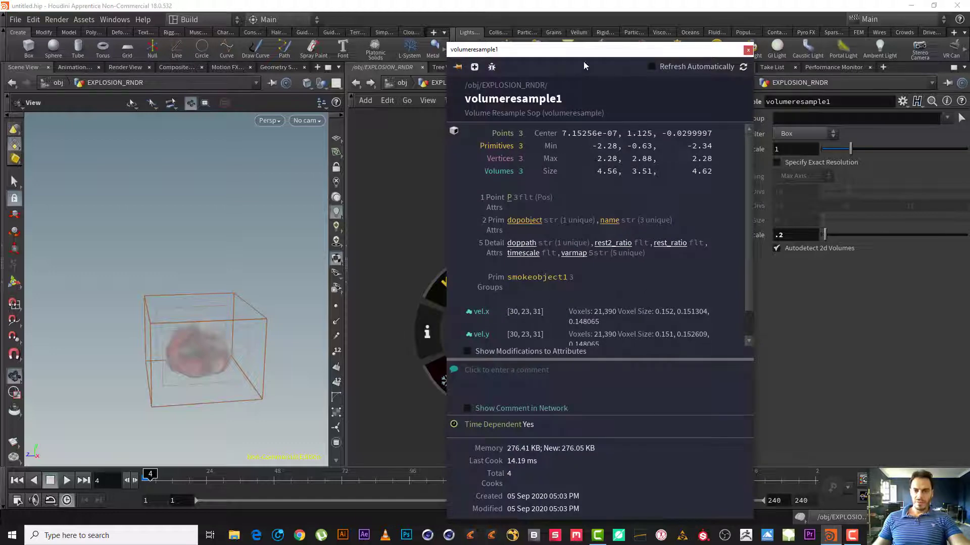
left_click_drag(584, 62, 669, 66)
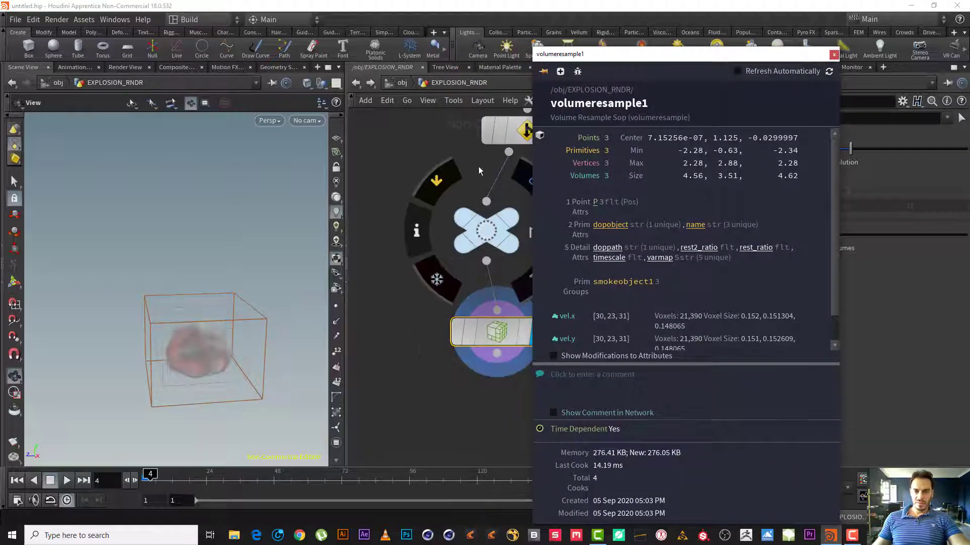
left_click(486, 231)
left_click(426, 234)
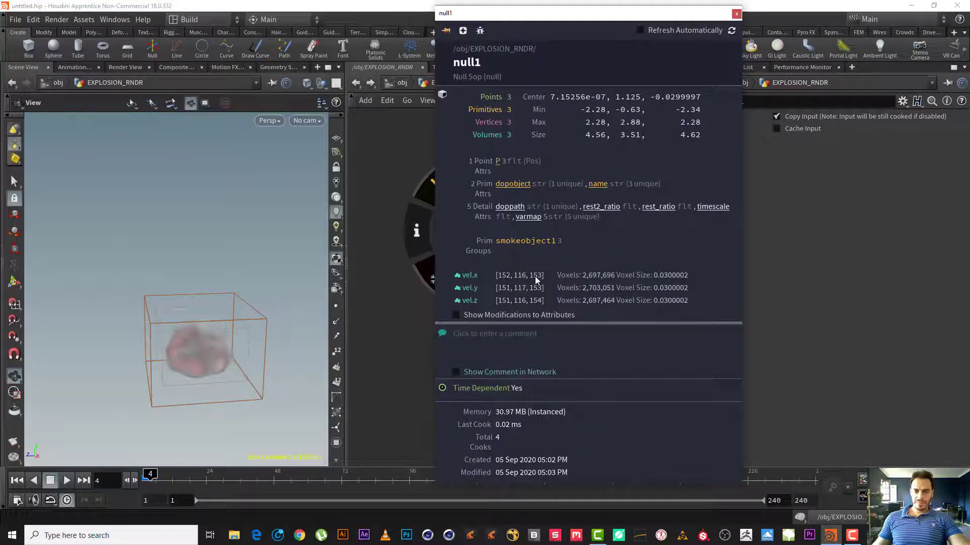
left_click(736, 14)
mouse_move(493, 337)
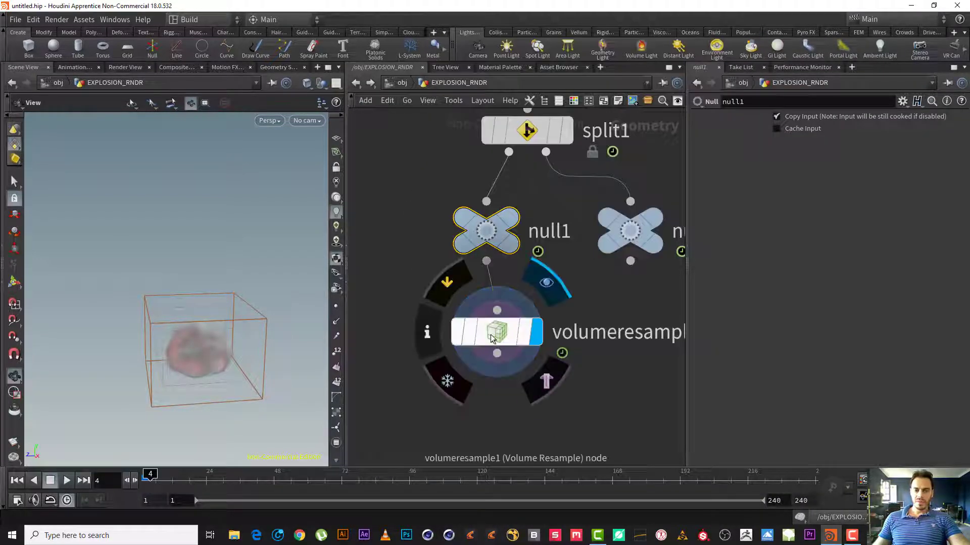
left_click(427, 337)
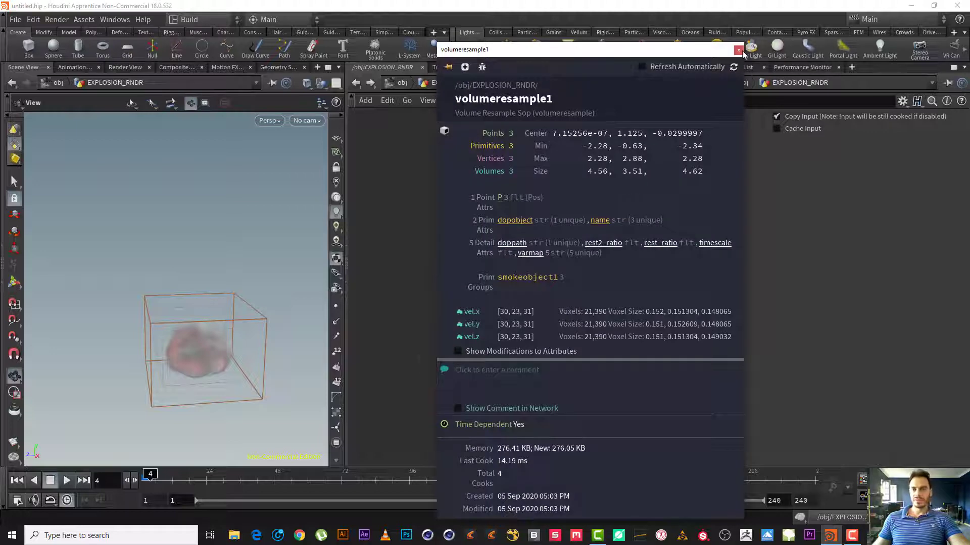
- Set the Volume Resample node's Resolution Scale to 0.25 and return to the first frame
left_click(460, 329)
double_click(785, 235)
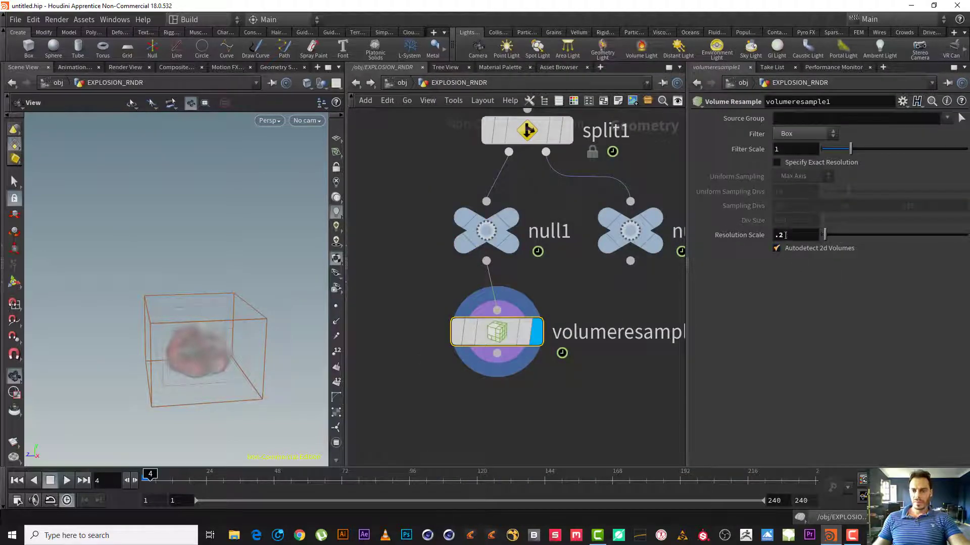
type(".25")
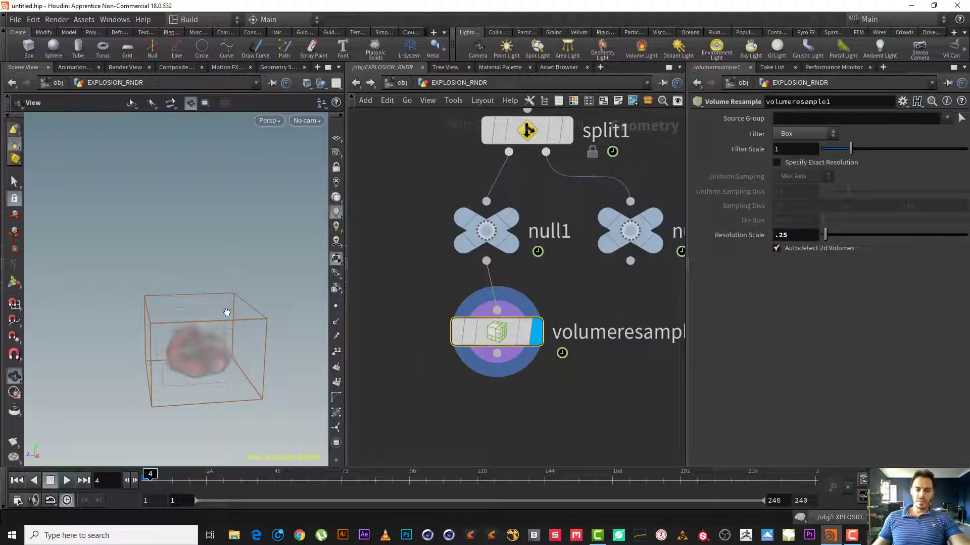
left_click(18, 482)
- Add a Merge node below the Volume Resample node
middle_click_drag(569, 431, 520, 368)
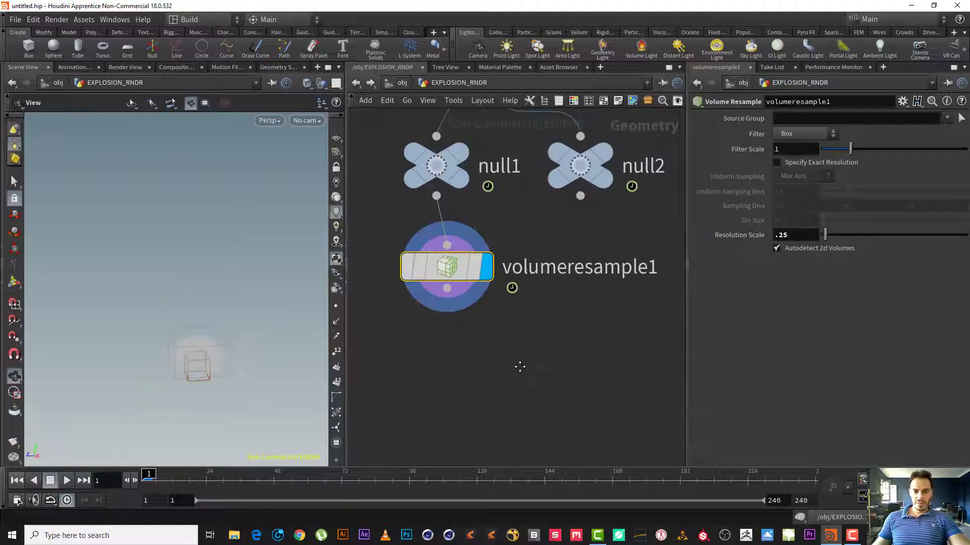
key("Tab")
type("merge")
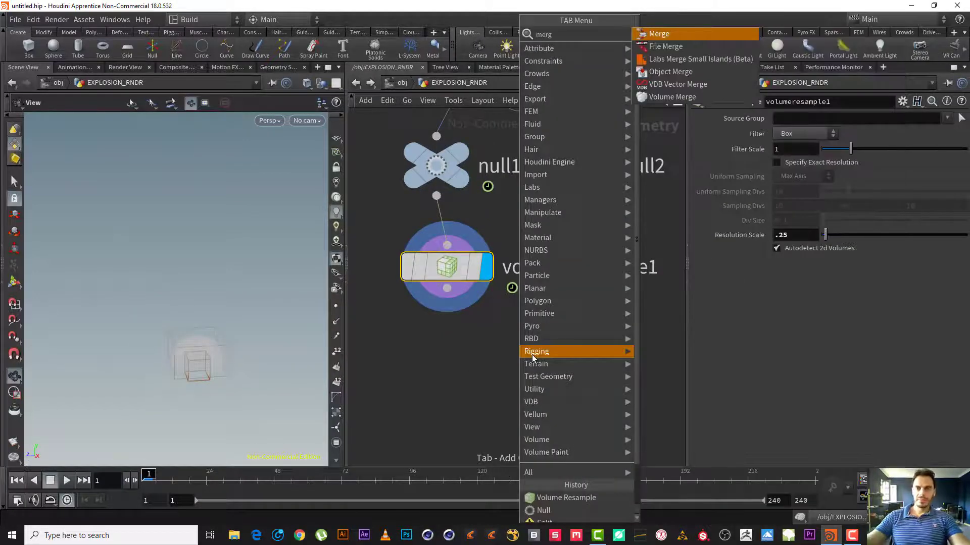
key("Return")
left_click(532, 355)
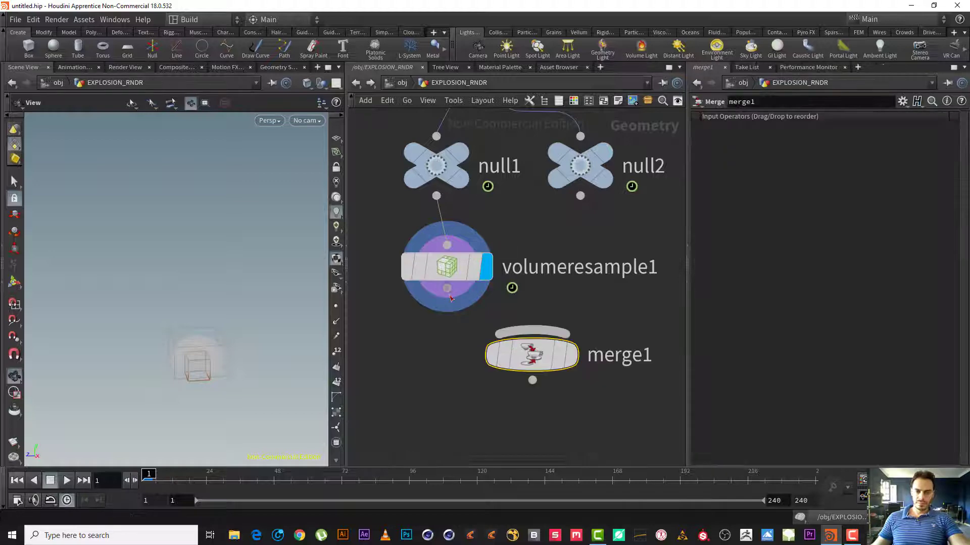
- Wire the outputs of volumeresample1 and null2 into the Merge node, display it and check its volume info
left_click_drag(446, 289, 532, 333)
left_click(580, 196)
left_click(548, 332)
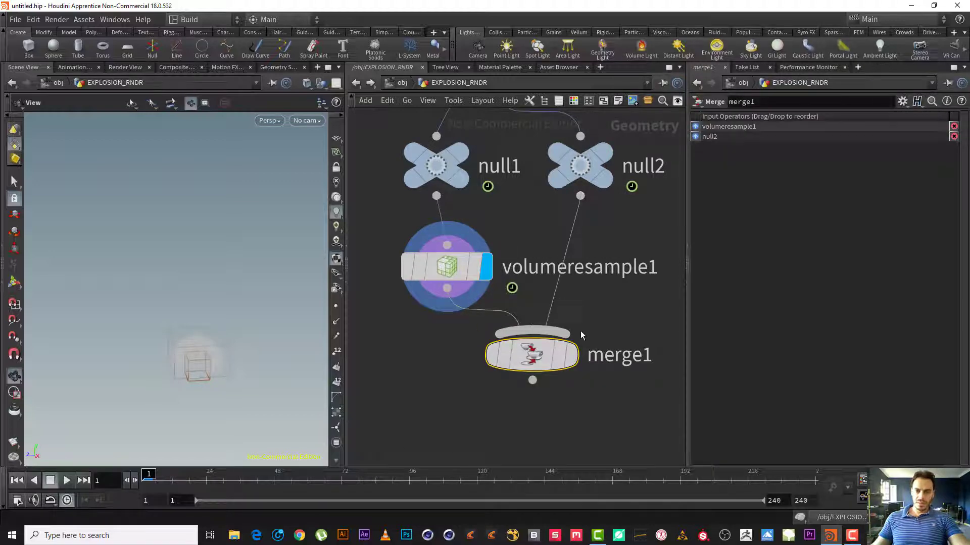
middle_click(530, 354)
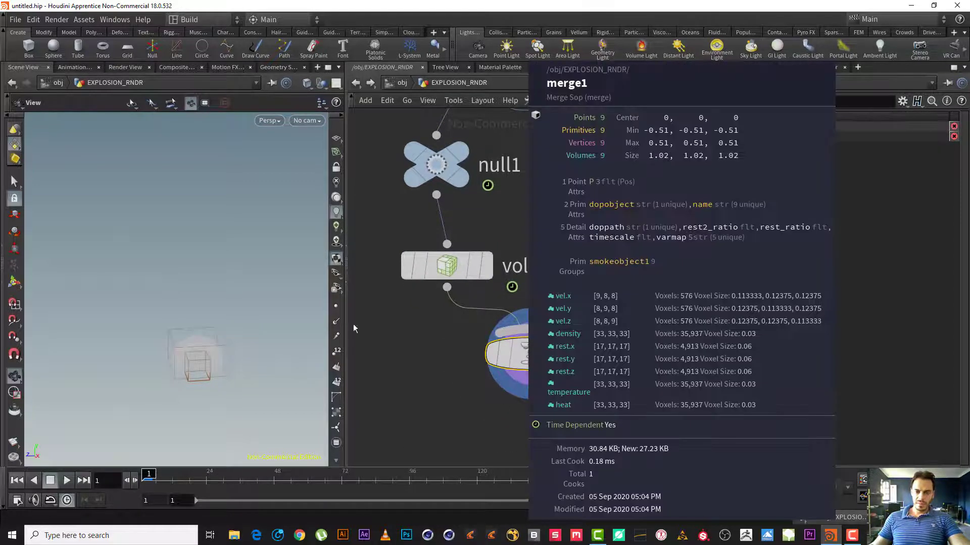
- Add a File Cache node below merge1, wired to the Merge node's output
middle_click_drag(508, 436, 483, 347)
left_click(507, 290)
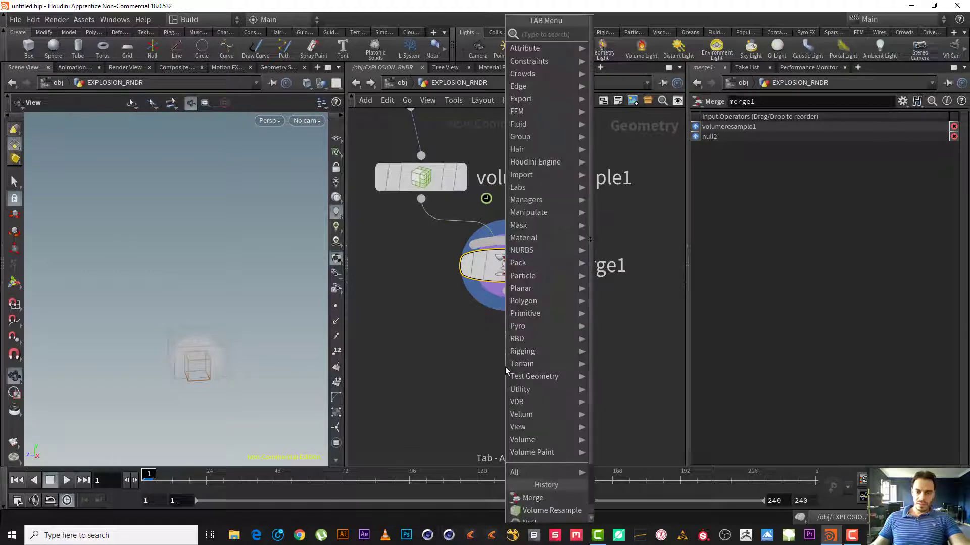
key("Tab")
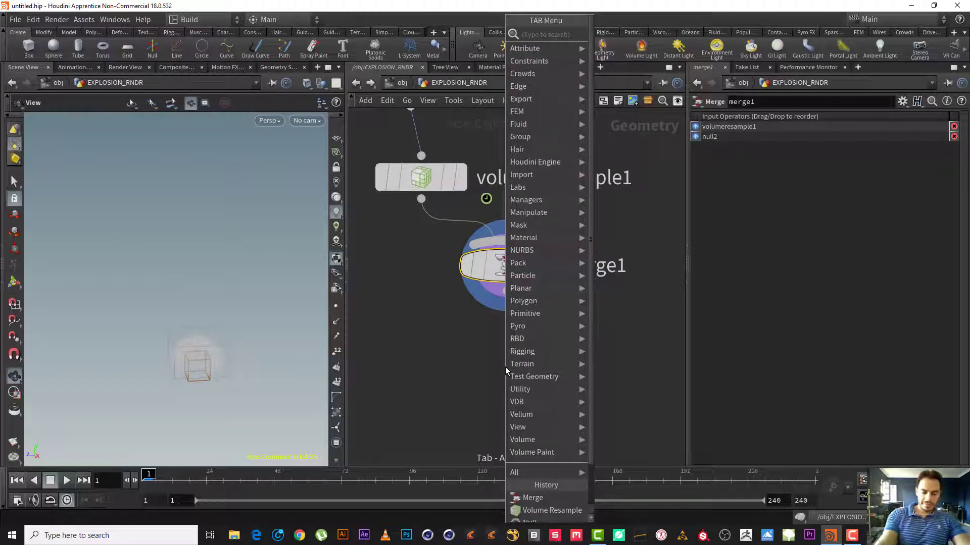
type("file")
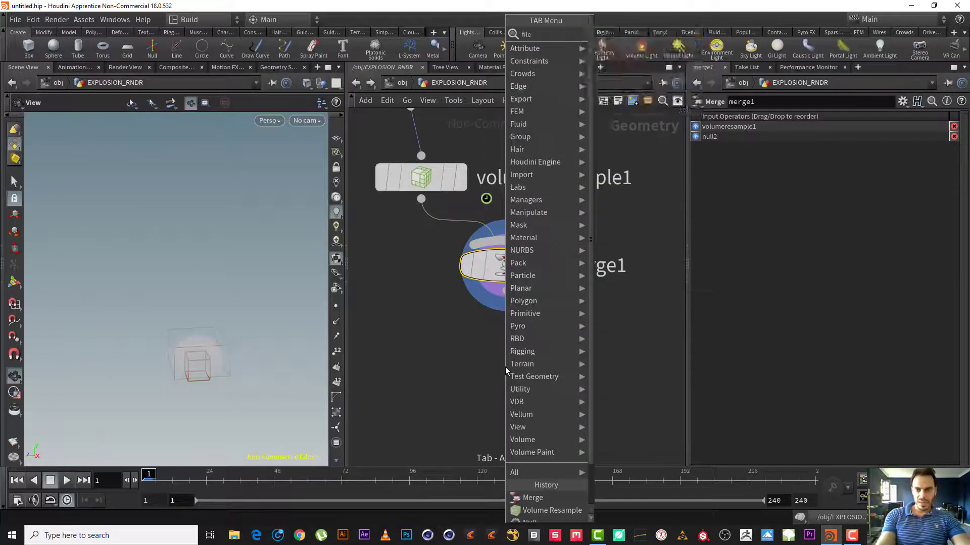
key("Down")
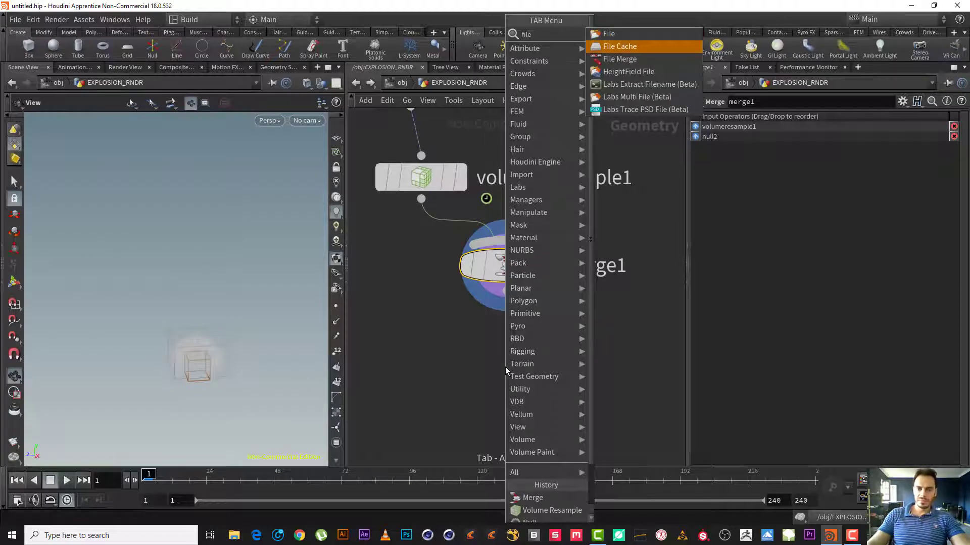
key("Return")
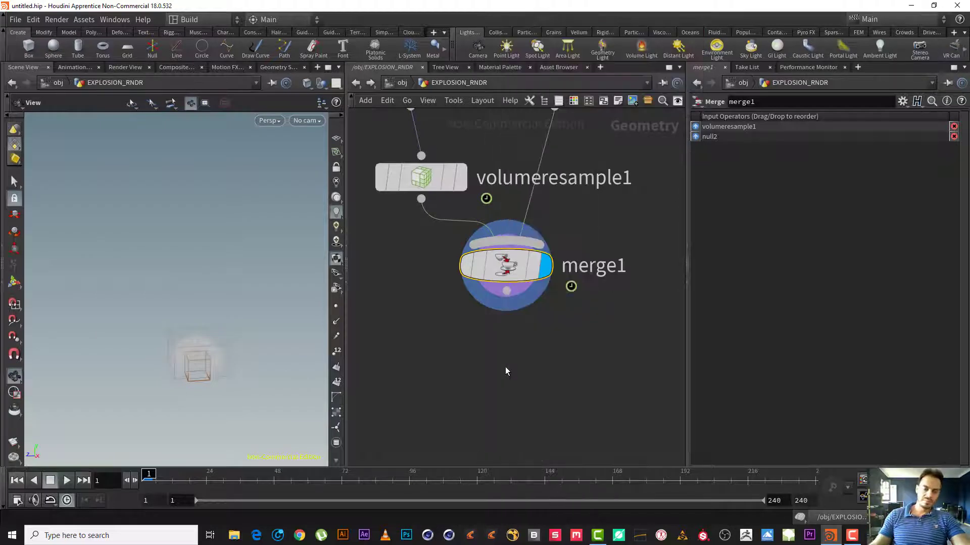
left_click(505, 367)
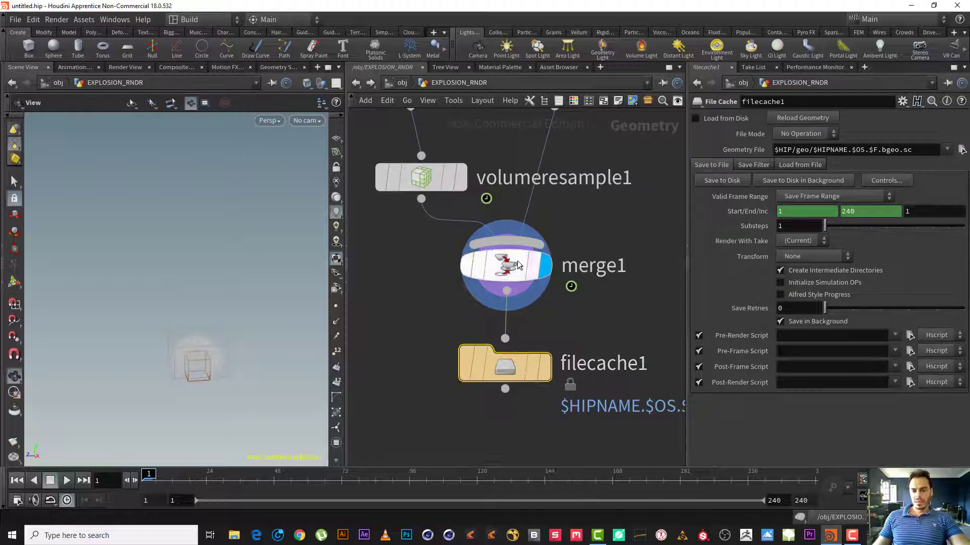
- Rename the File Cache node as pyro_explosion
middle_click_drag(653, 303, 589, 285)
double_click(581, 349)
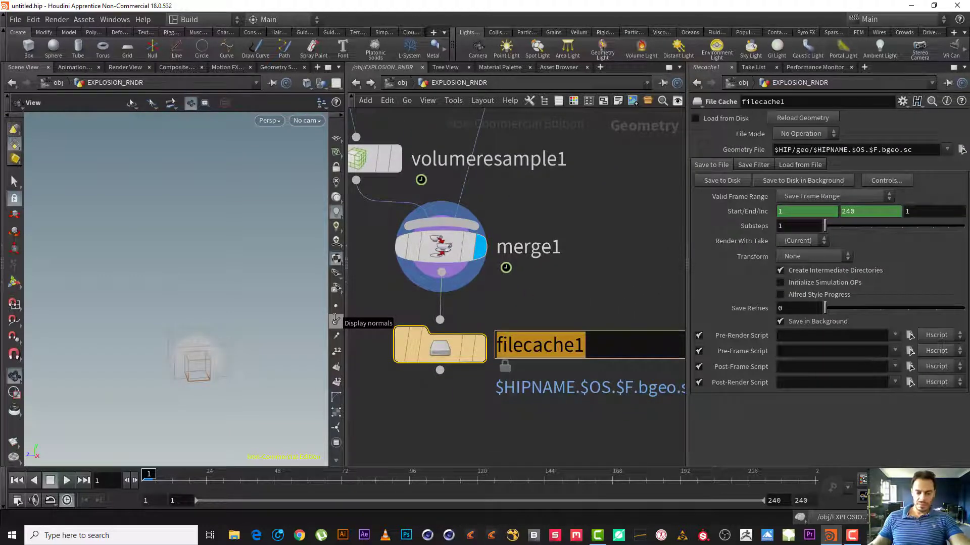
type("pyro")
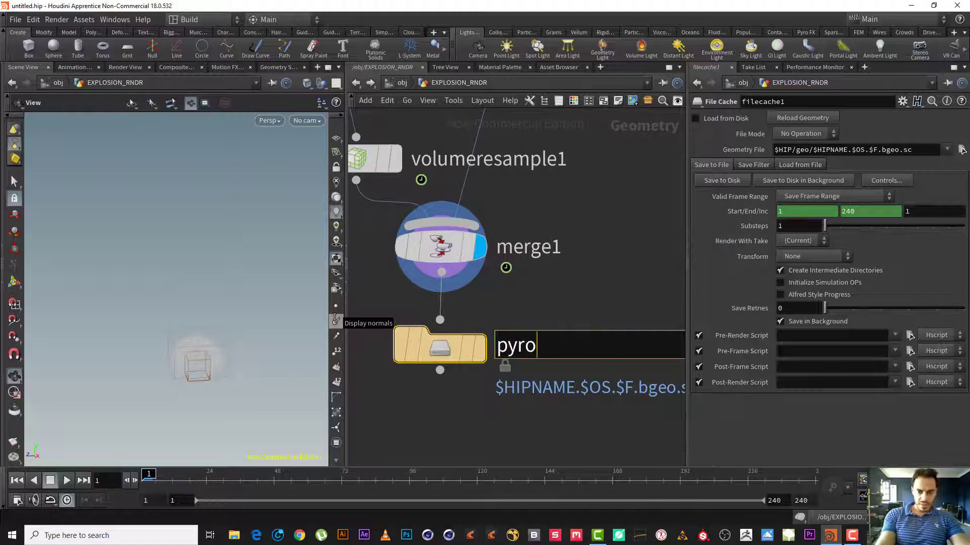
type("_")
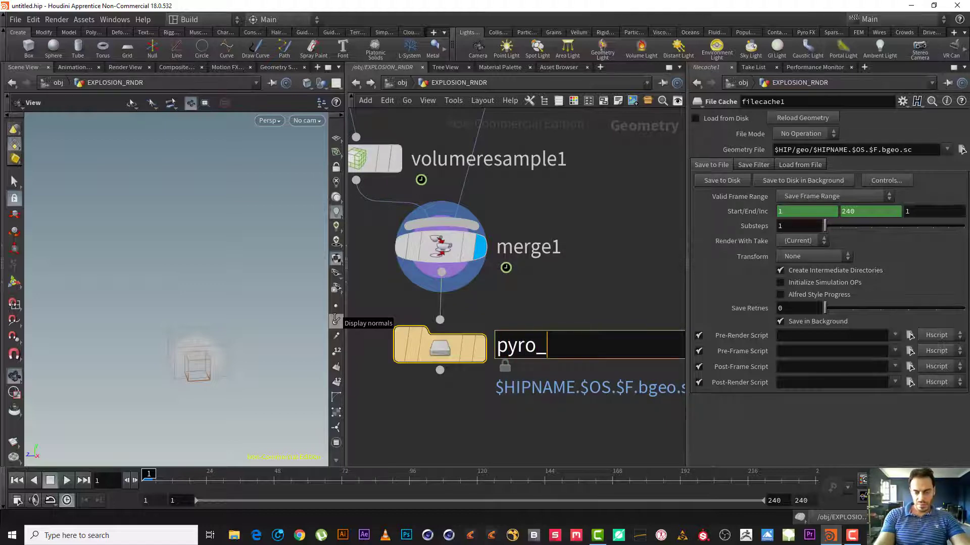
type("exp")
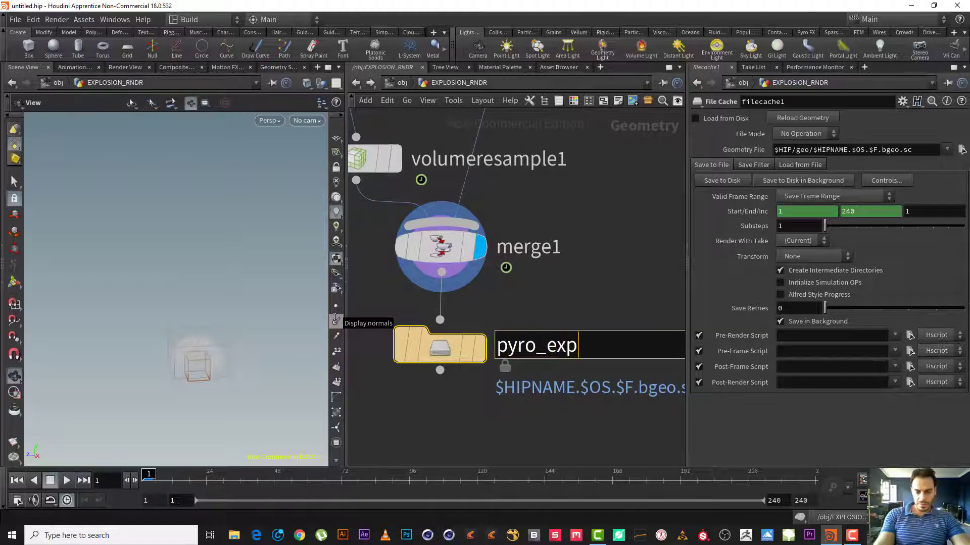
type("losion")
key("Return")
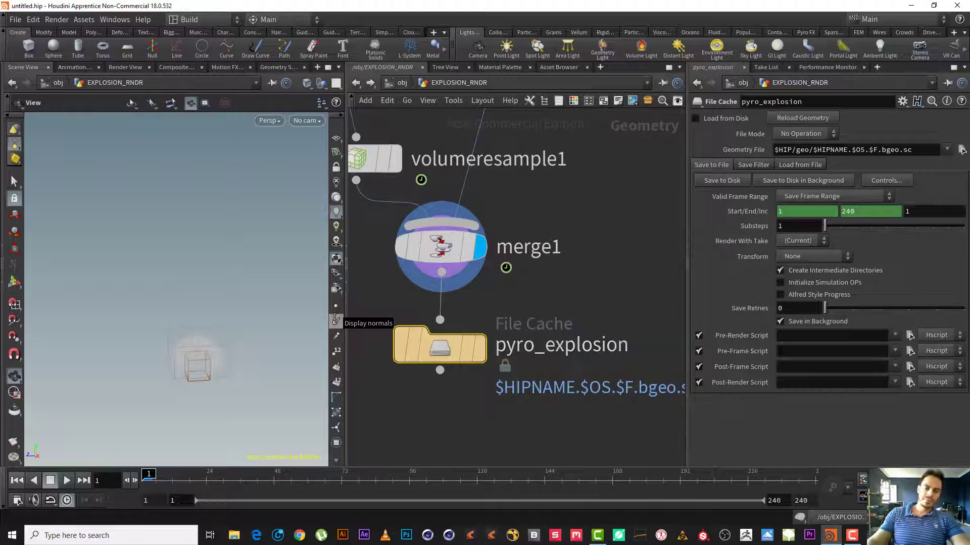
left_click(336, 307)
right_click_drag(171, 277, 128, 318)
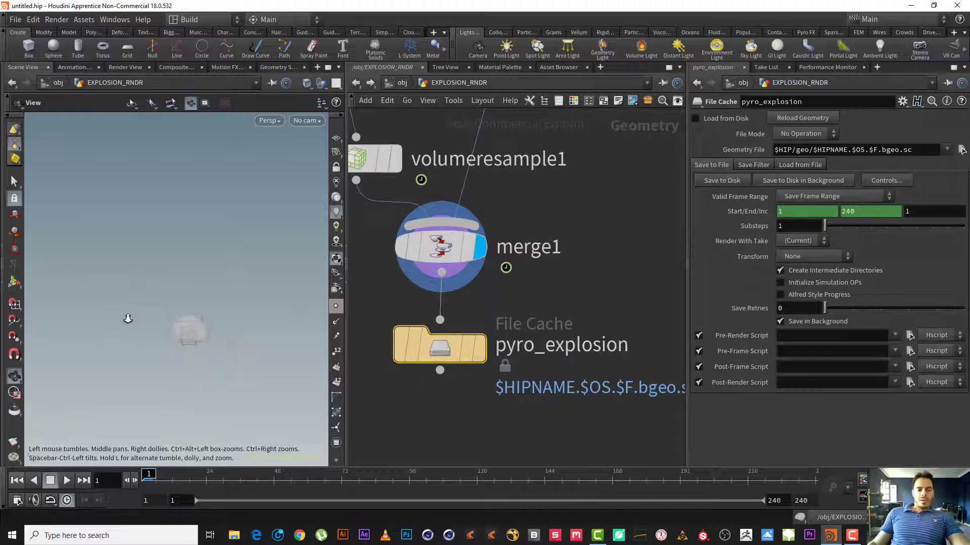
- Start a new project and open the file browser for its project path
left_click(15, 19)
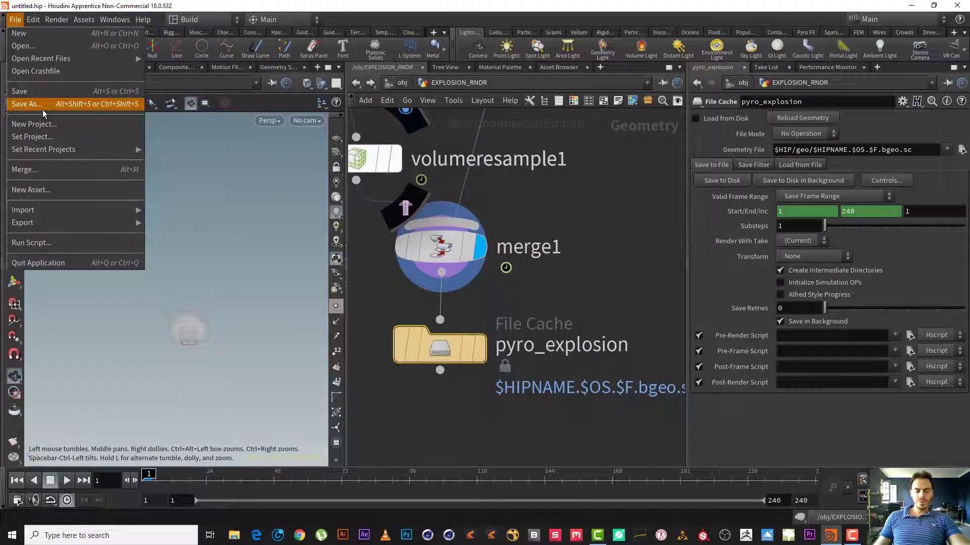
left_click(70, 125)
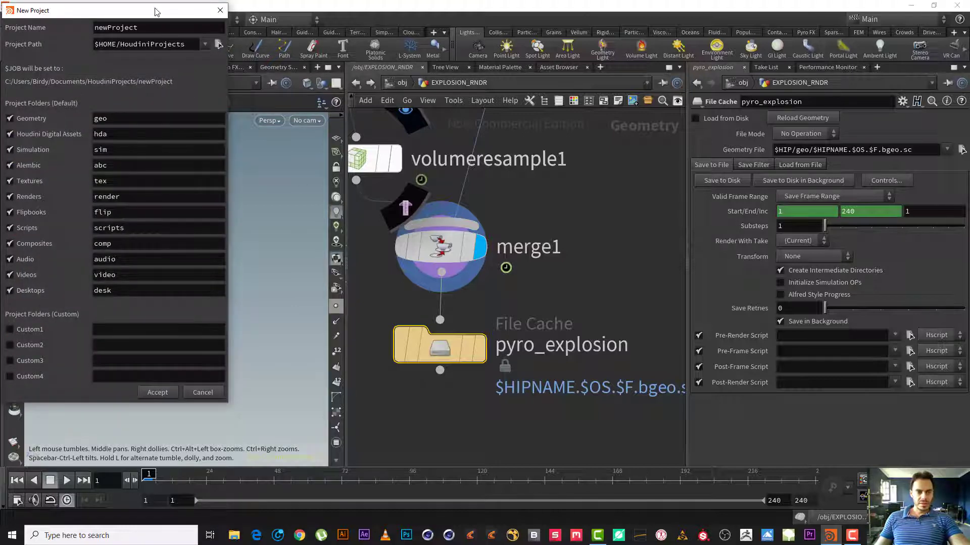
left_click_drag(155, 11, 280, 26)
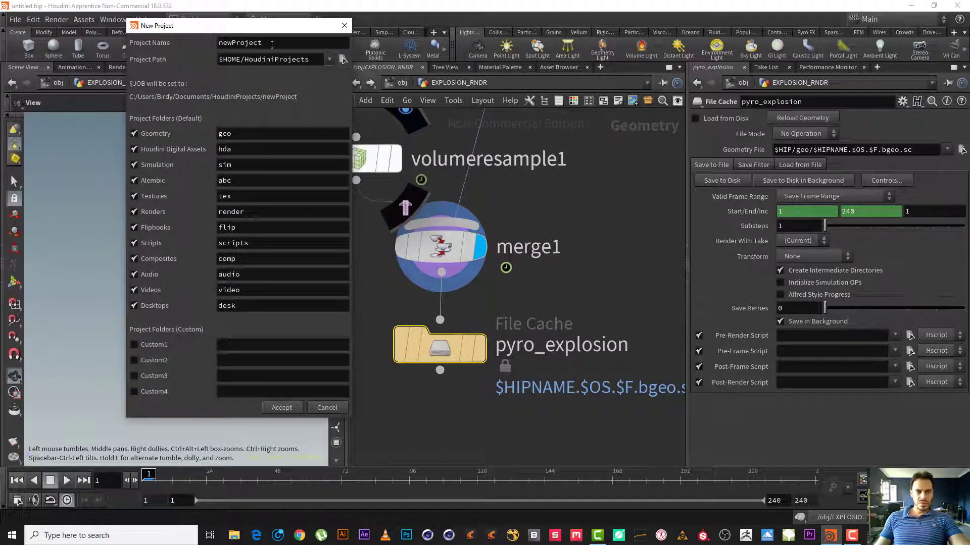
left_click(316, 61)
left_click(330, 59)
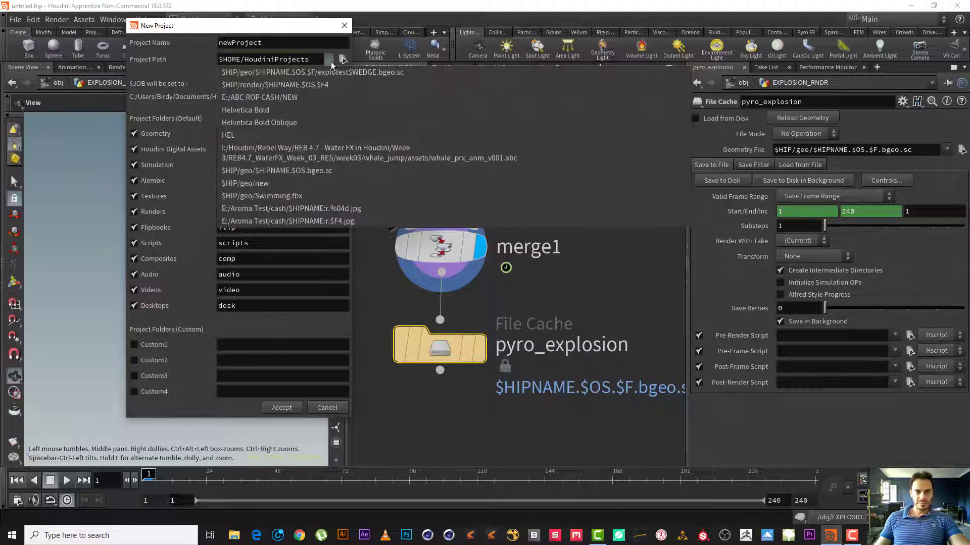
left_click(331, 60)
left_click(343, 61)
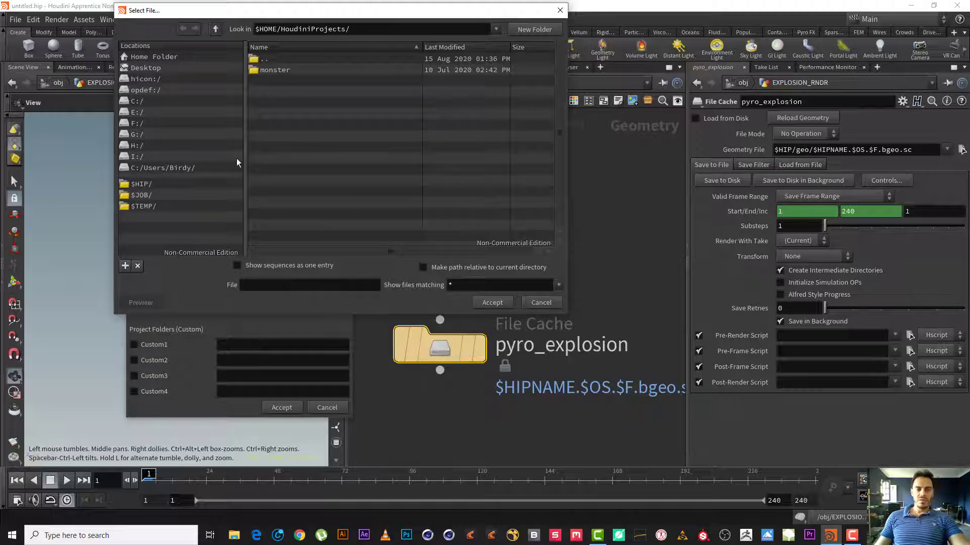
- Create a folder named "exp pyro eng" on the E: drive for the project path
left_click(136, 113)
left_click(533, 25)
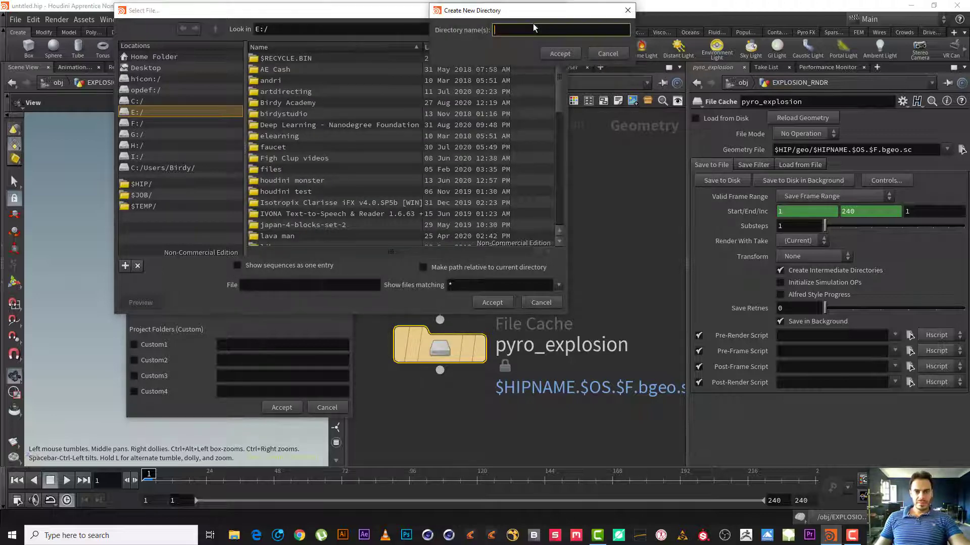
type("e")
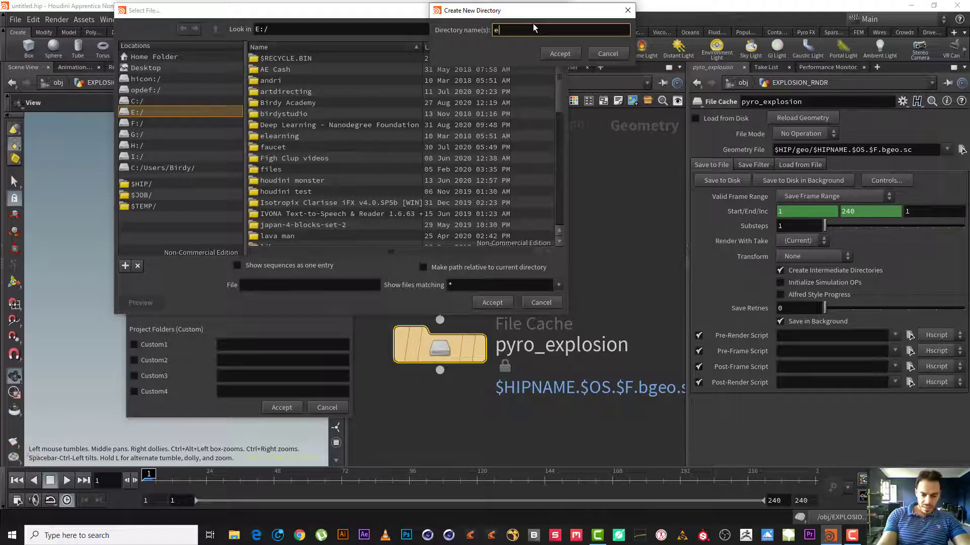
type("xp pyro rrn")
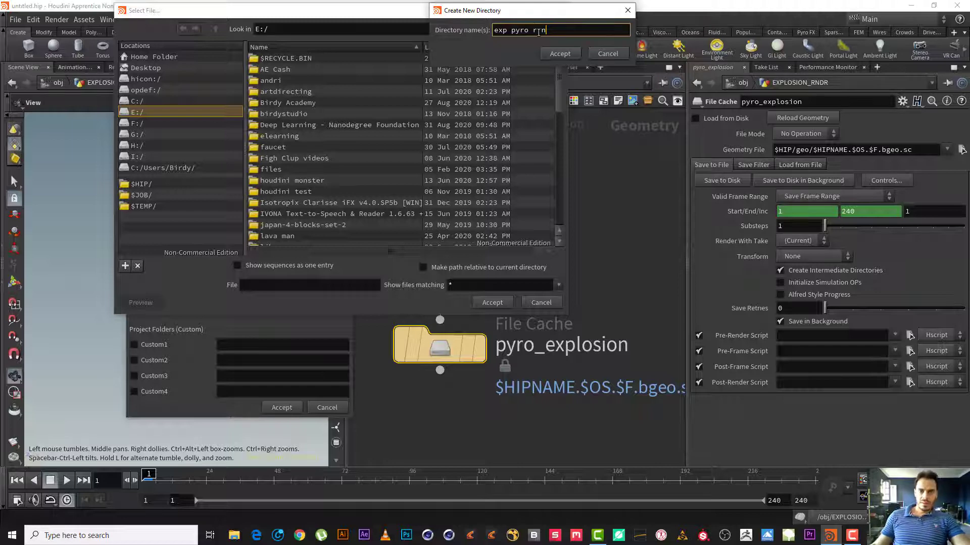
type("rrh")
key("BackSpace")
key("BackSpace")
key("BackSpace")
type("en")
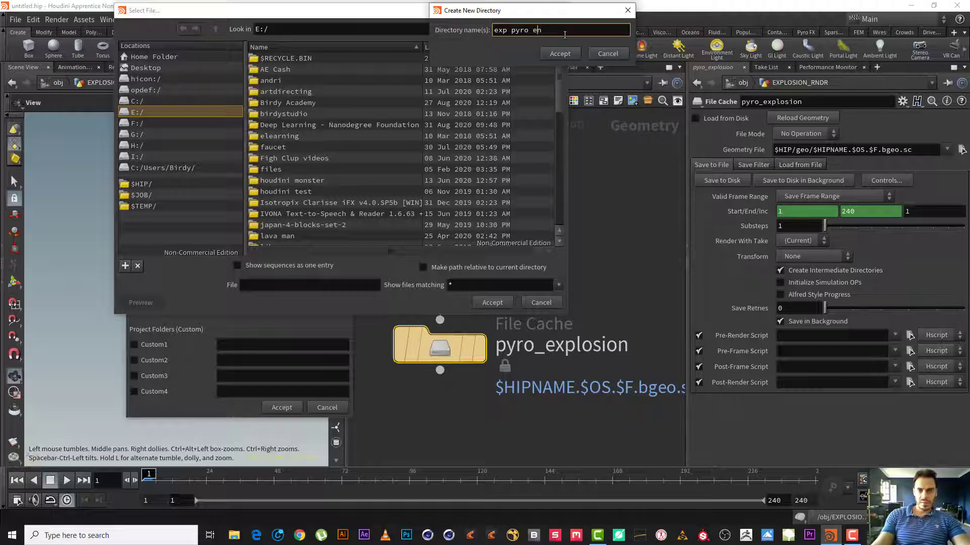
type("g")
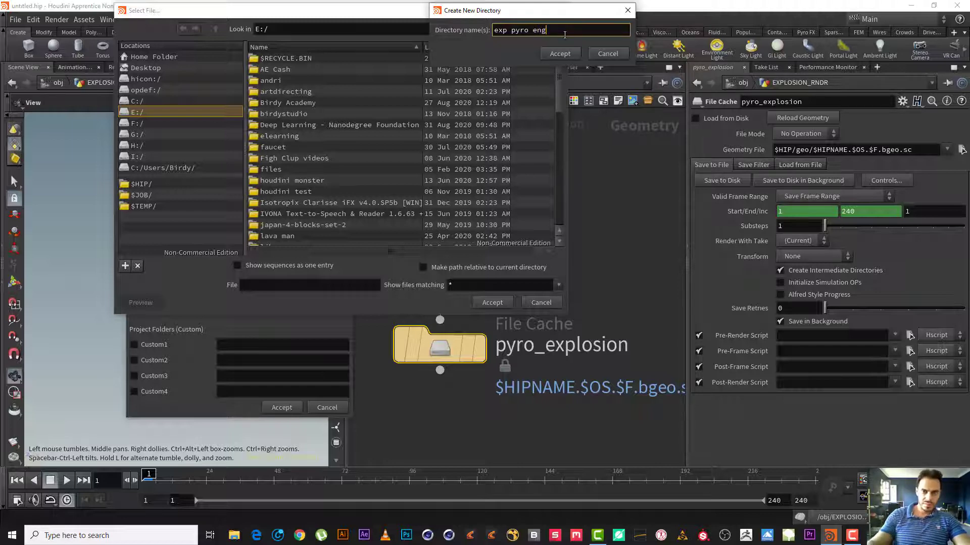
left_click(560, 53)
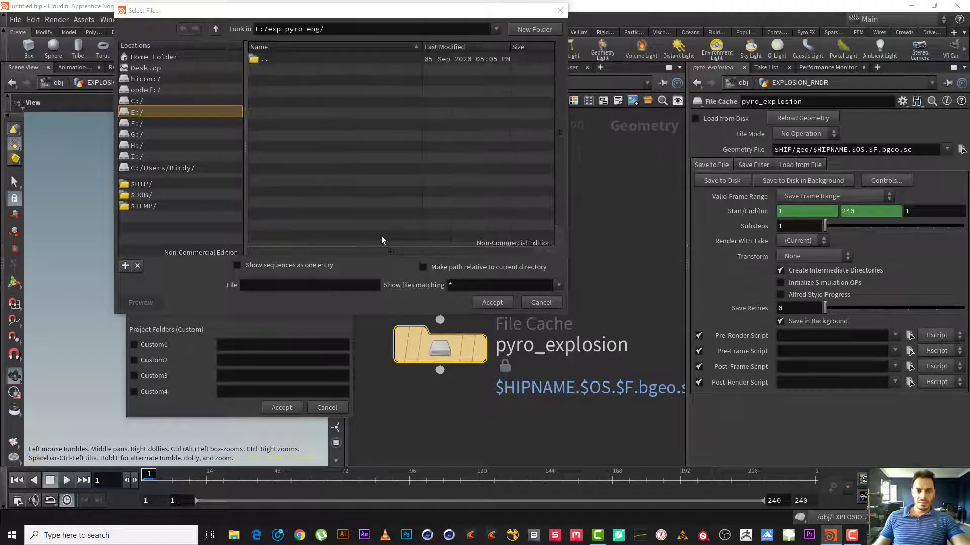
- Set the project path to E:/exp pyro eng/exp and create the project with its default name and folders
left_click(320, 286)
type("exo")
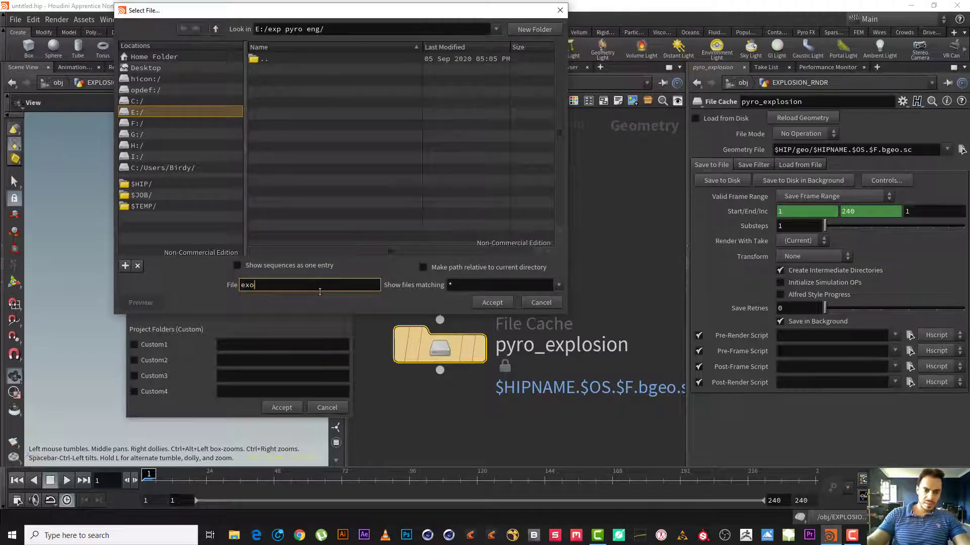
key("BackSpace")
type("p")
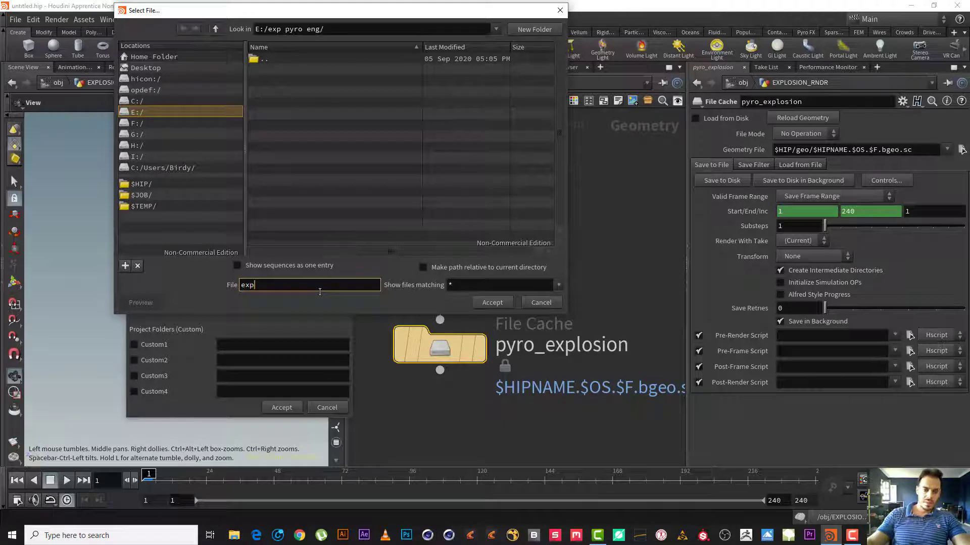
left_click(491, 302)
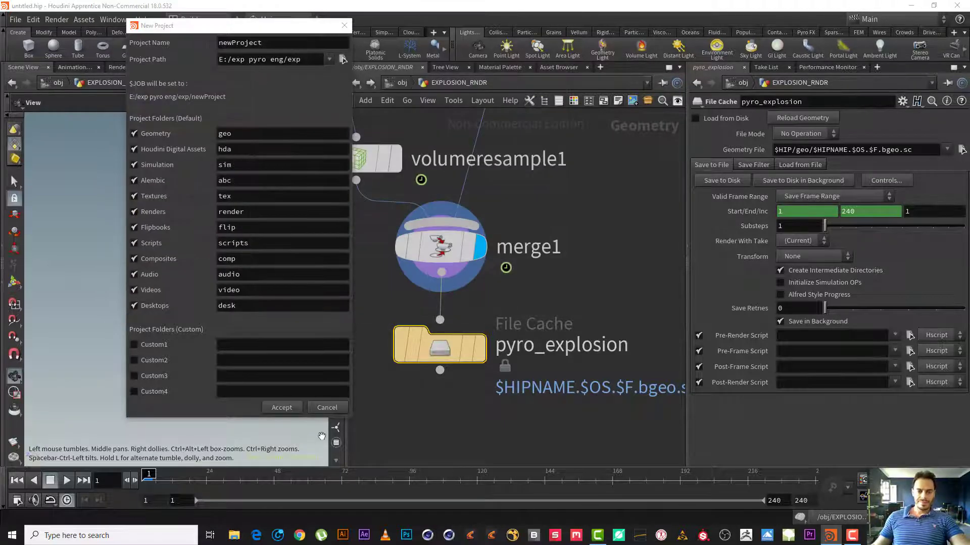
left_click(281, 410)
- Save the scene as exp_pyro_eng.hip in the new project's $JOB folder
left_click(14, 20)
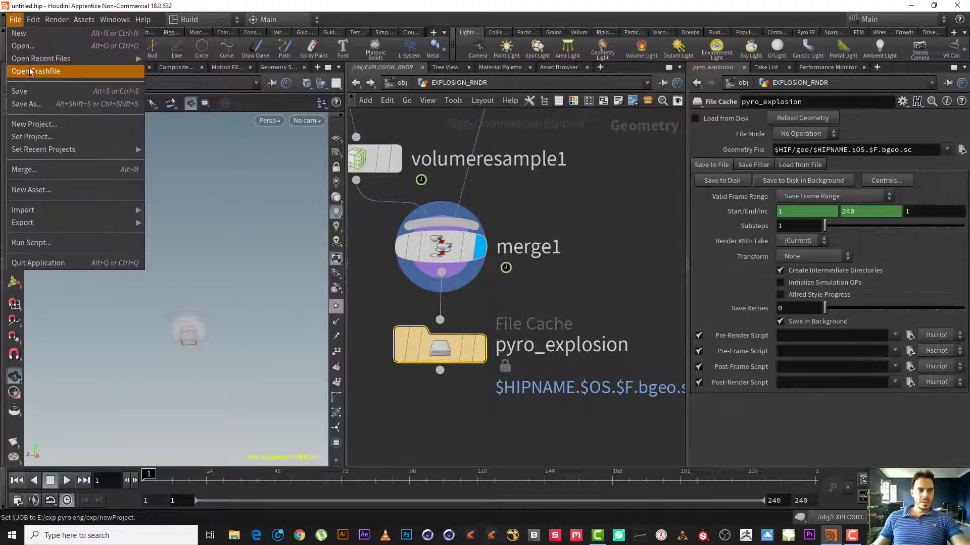
left_click(35, 104)
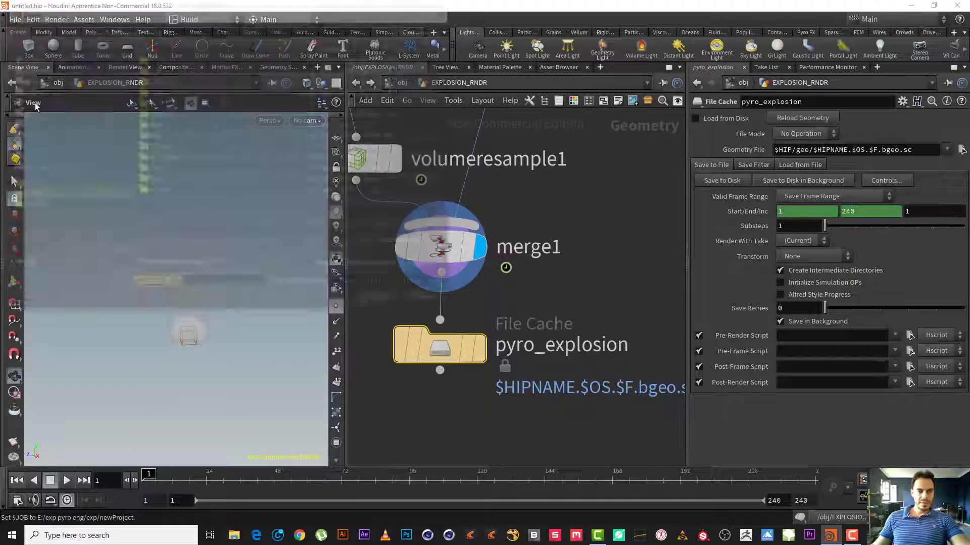
left_click(181, 285)
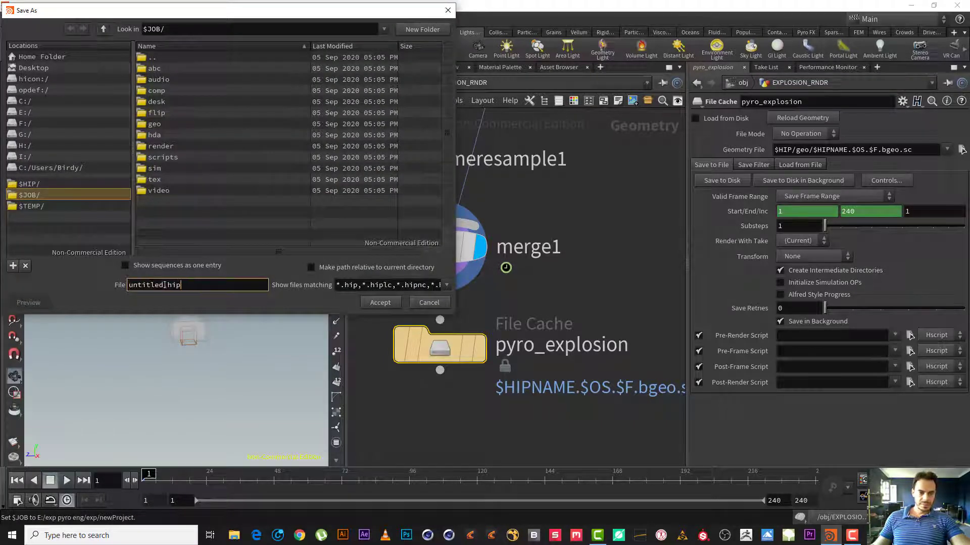
left_click_drag(167, 286, 77, 274)
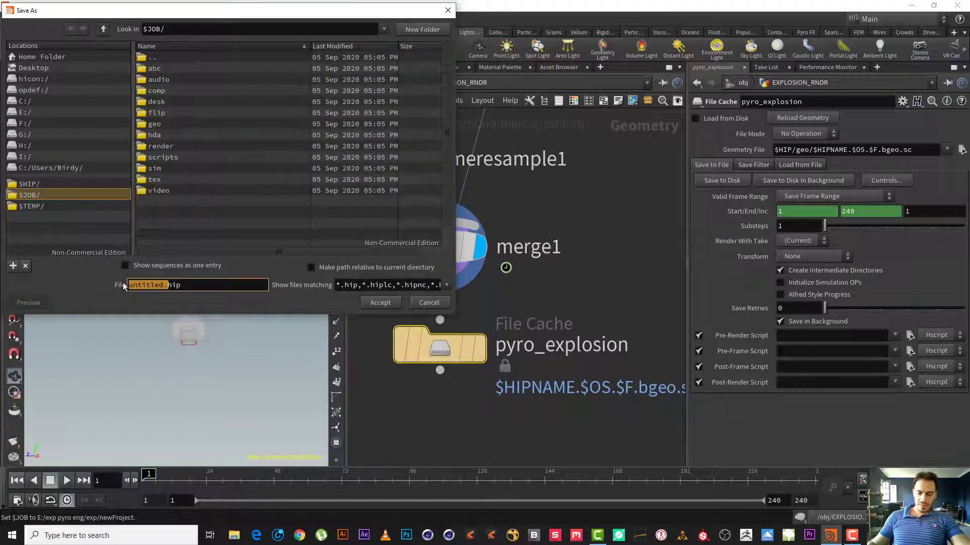
key("Left")
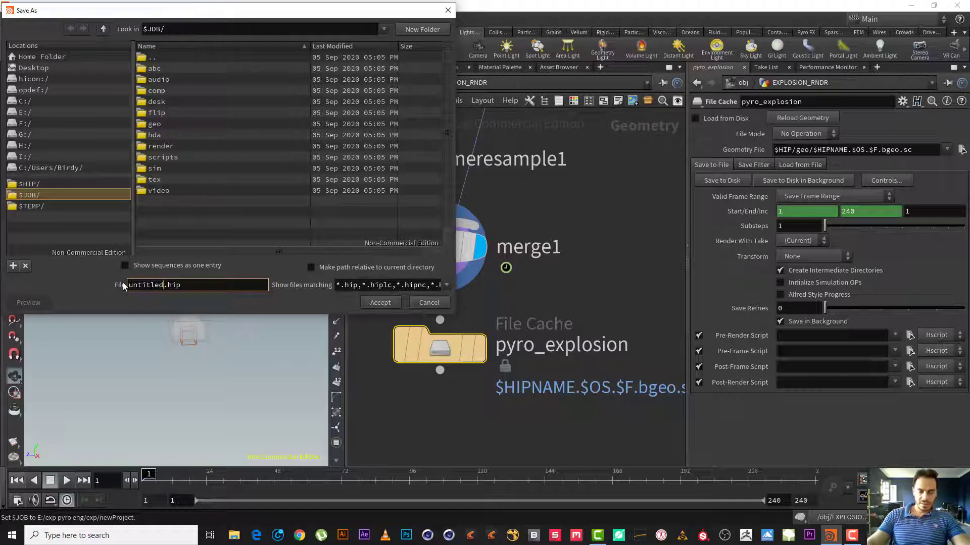
key("BackSpace")
key("BackSpace")
key("BackSpace")
key("BackSpace")
key("BackSpace")
key("BackSpace")
key("BackSpace")
key("BackSpace")
type("exp")
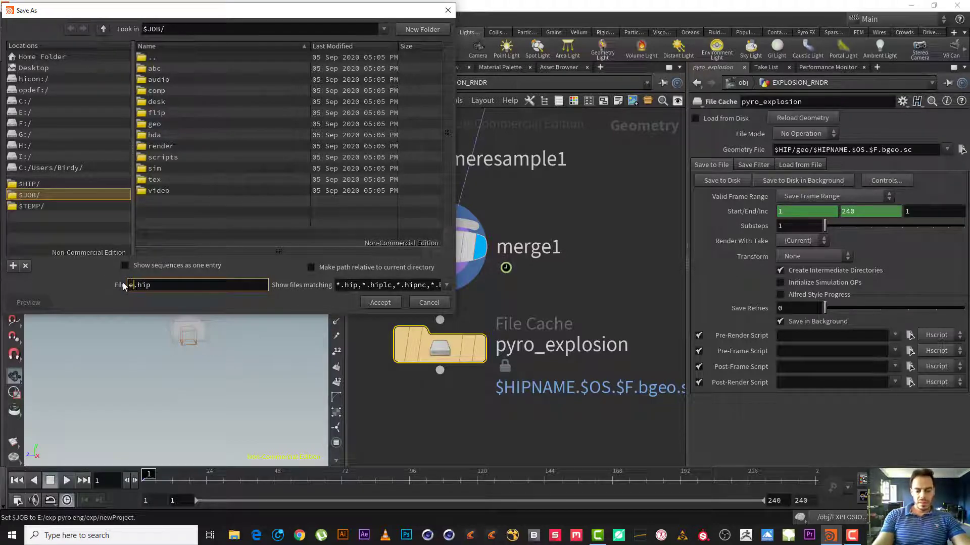
type("_")
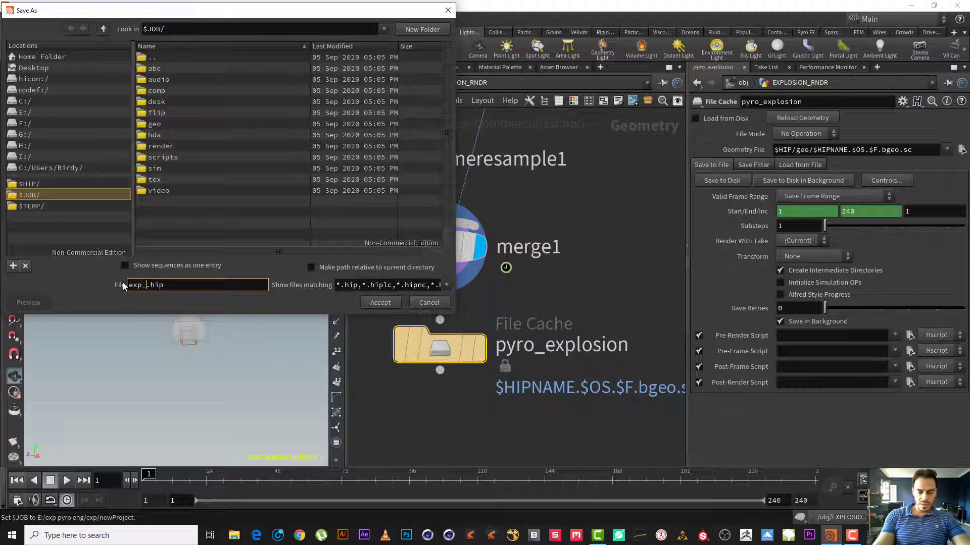
type("pyro")
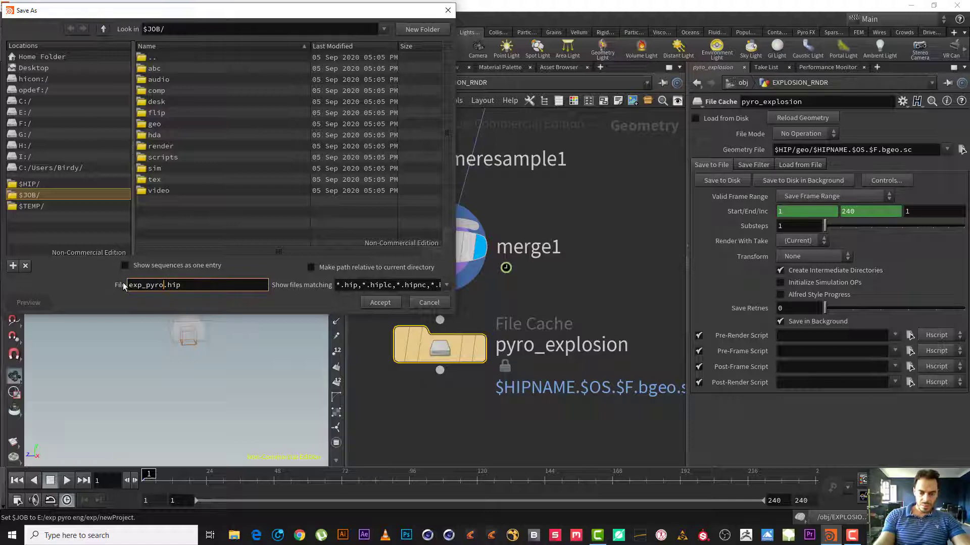
type("_eng")
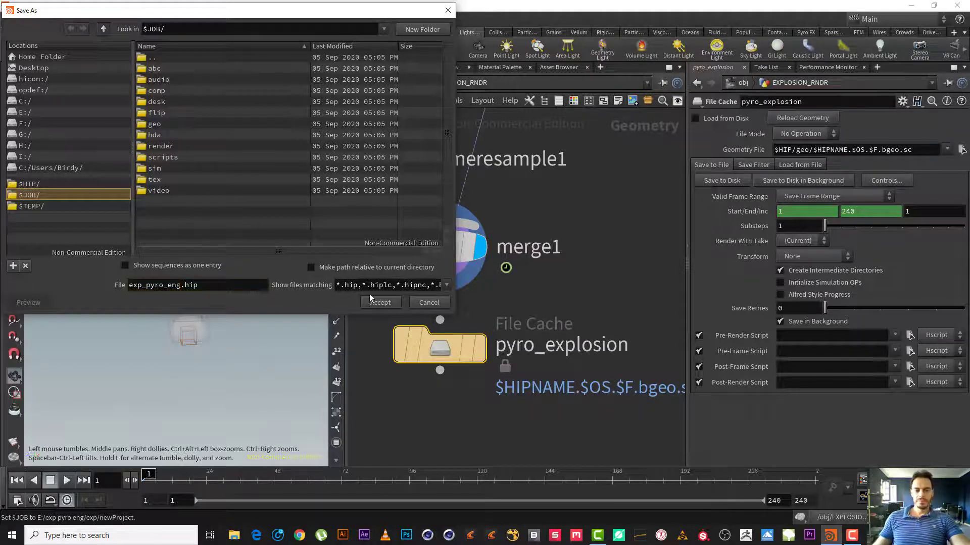
left_click(381, 303)
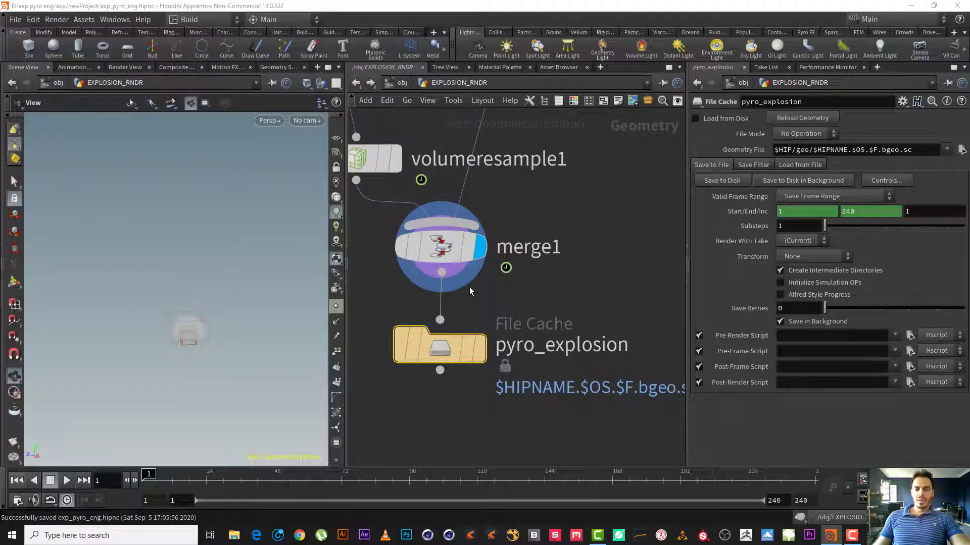
- Set the display flag on the pyro_explosion File Cache node
middle_click_drag(469, 287, 485, 238)
left_click(497, 302)
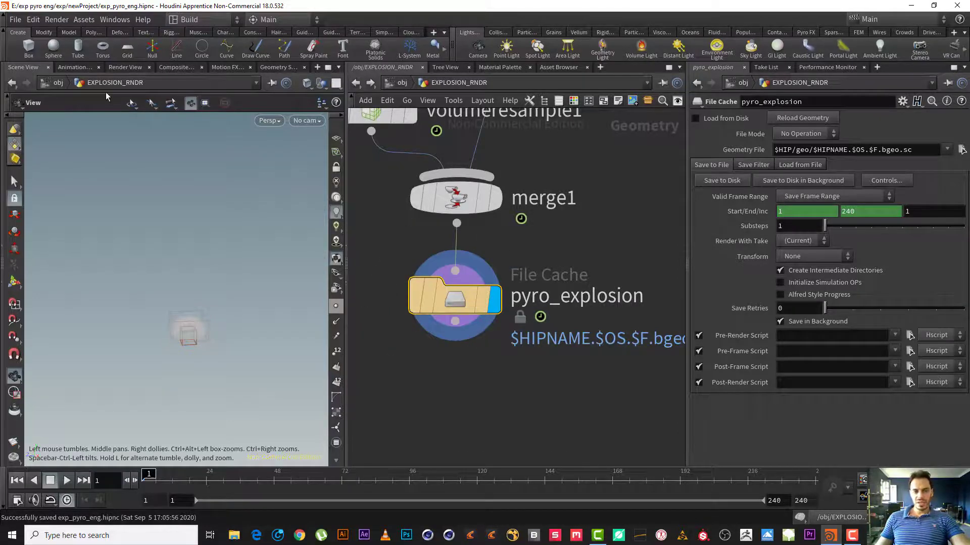
middle_click_drag(538, 402, 529, 396)
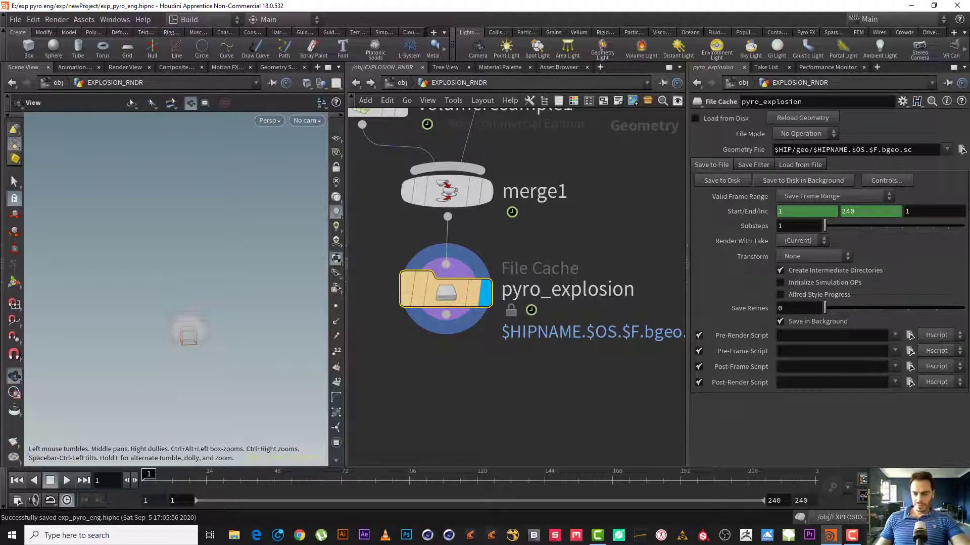
left_click(852, 535)
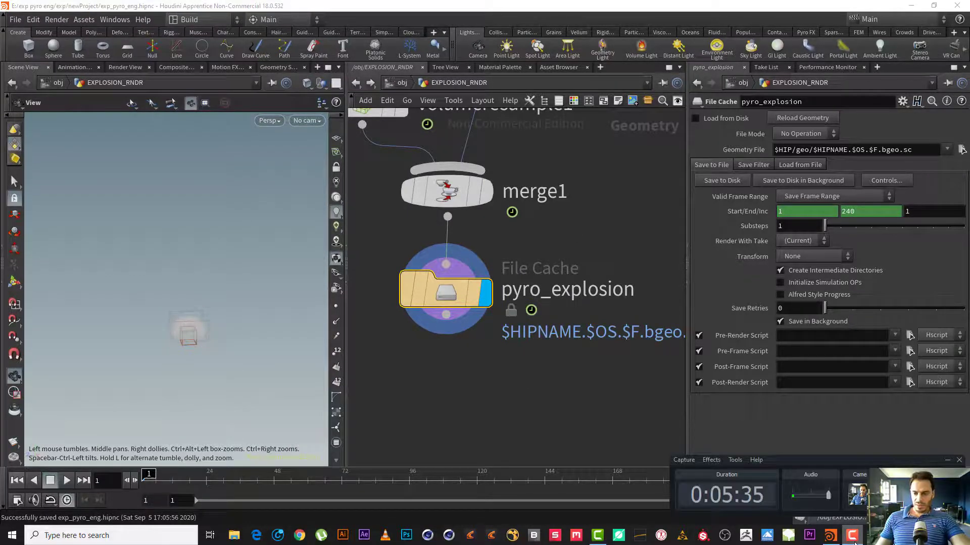
left_click(946, 461)
- Add a Null node fed by pyro_explosion, set its display flag and align it directly beneath the File Cache
middle_click_drag(436, 396, 469, 333)
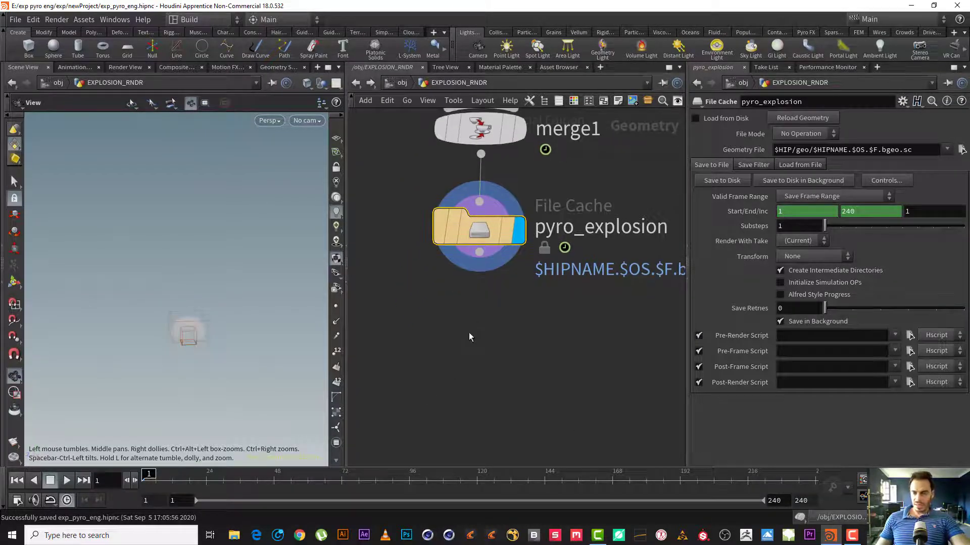
left_click(479, 252)
key("Tab")
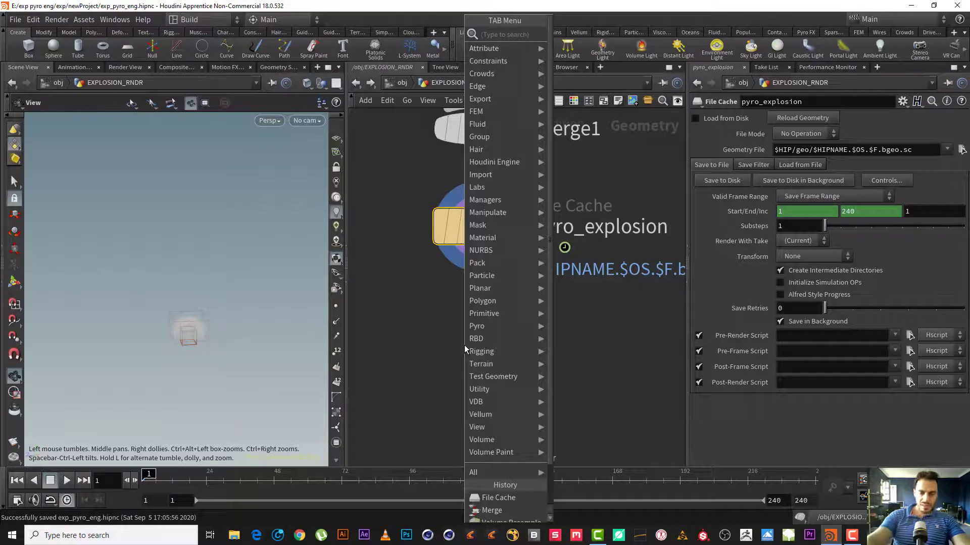
key("Escape")
left_click(465, 345)
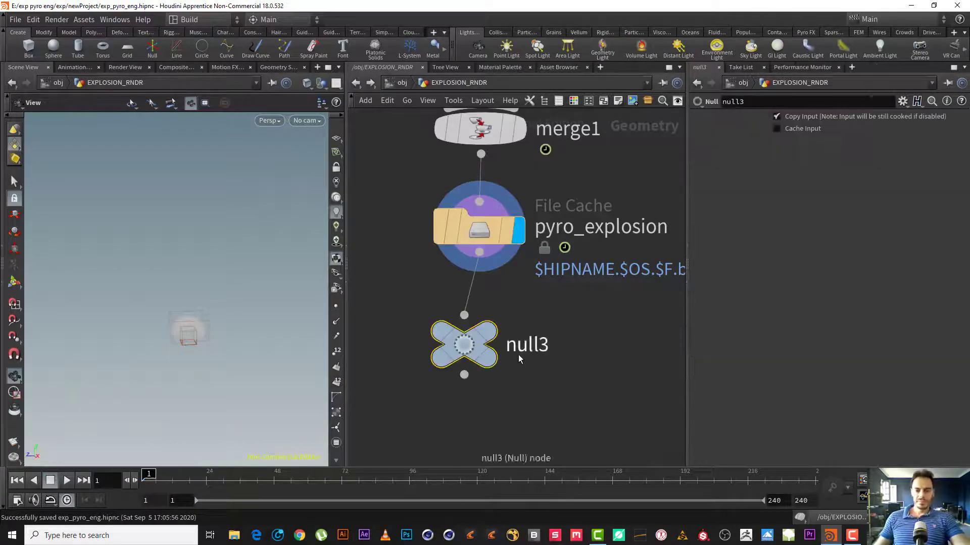
left_click(490, 331)
left_click_drag(460, 341, 477, 343)
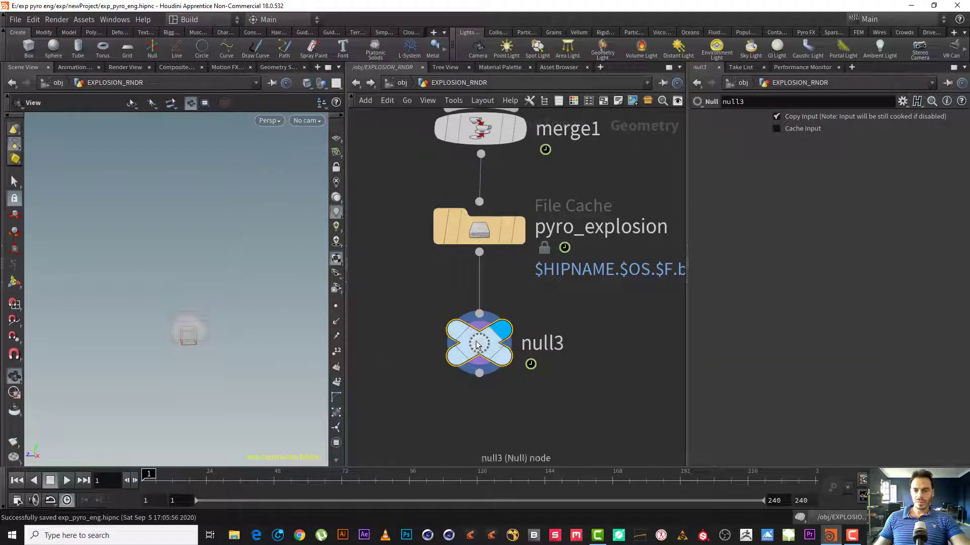
- Rename the Null node as OUT_RENDER and return to the object level
double_click(571, 345)
left_click_drag(570, 345, 364, 308)
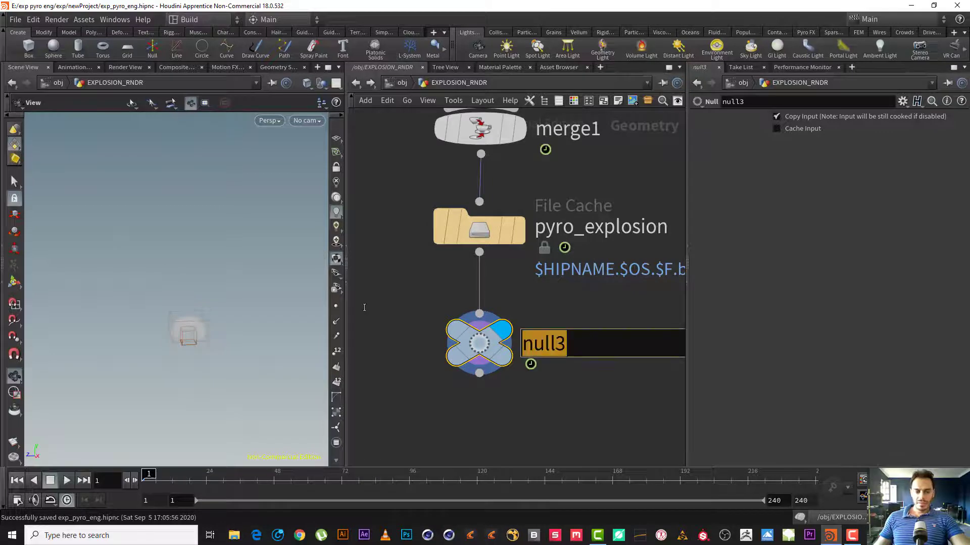
type("pyro_")
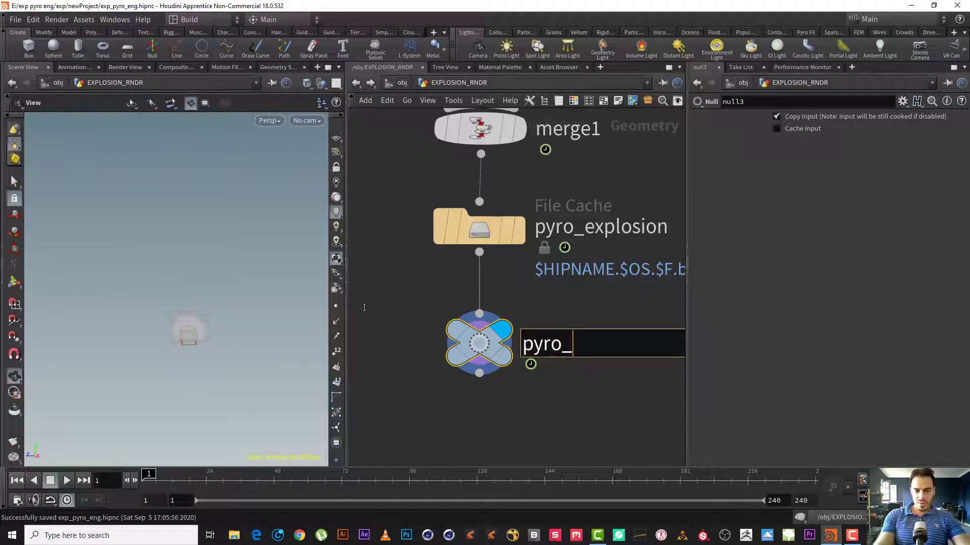
key("BackSpace")
key("BackSpace")
key("BackSpace")
key("BackSpace")
key("BackSpace")
type("O")
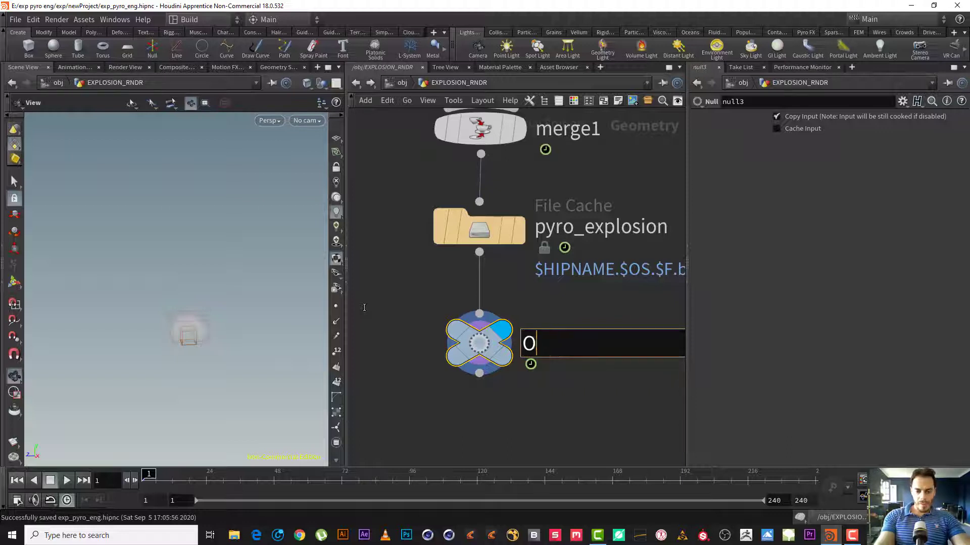
type("UT_PYRO")
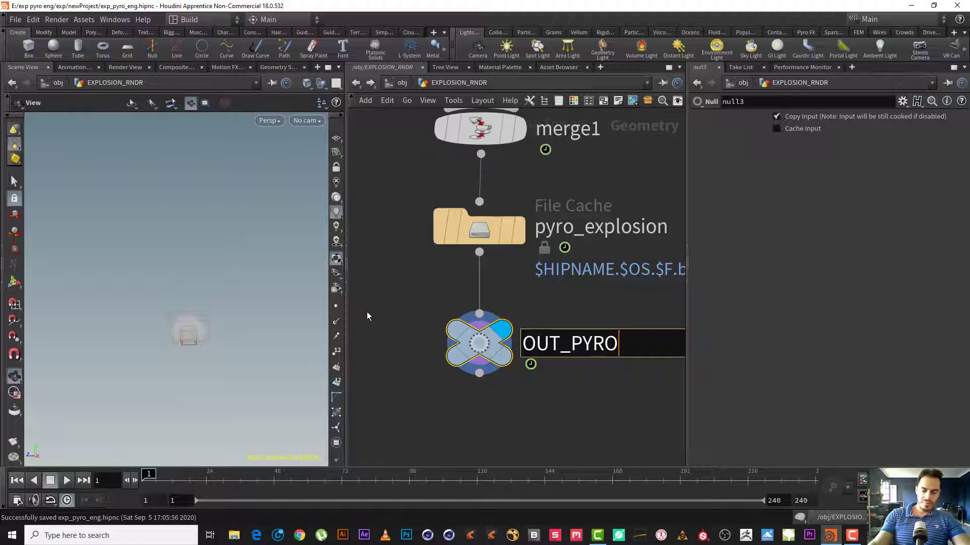
type("_")
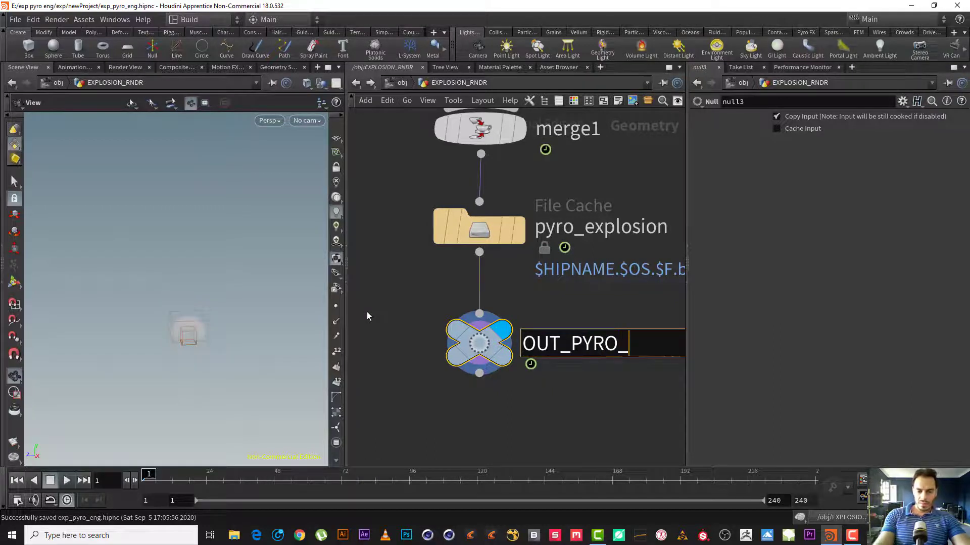
key("BackSpace")
key("BackSpace")
key("BackSpace")
key("BackSpace")
key("BackSpace")
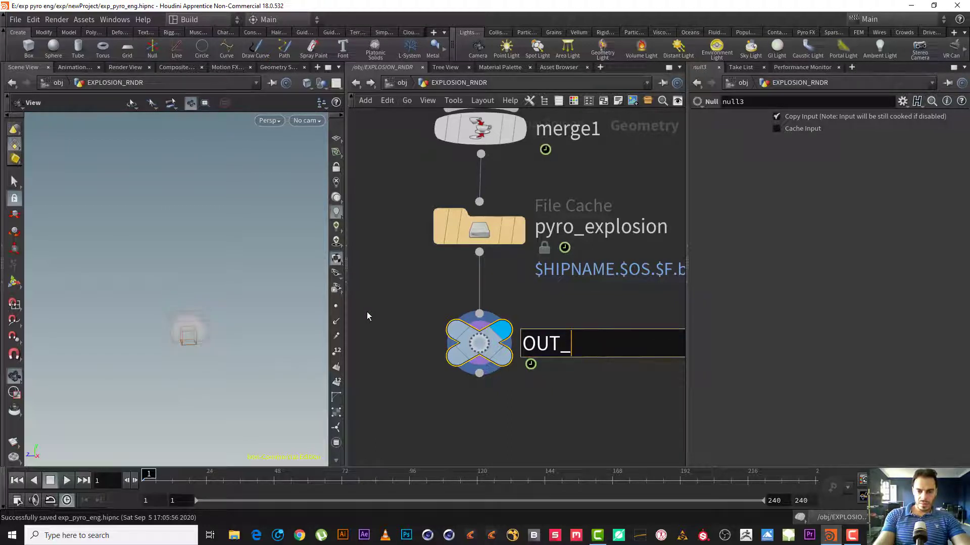
type("REND")
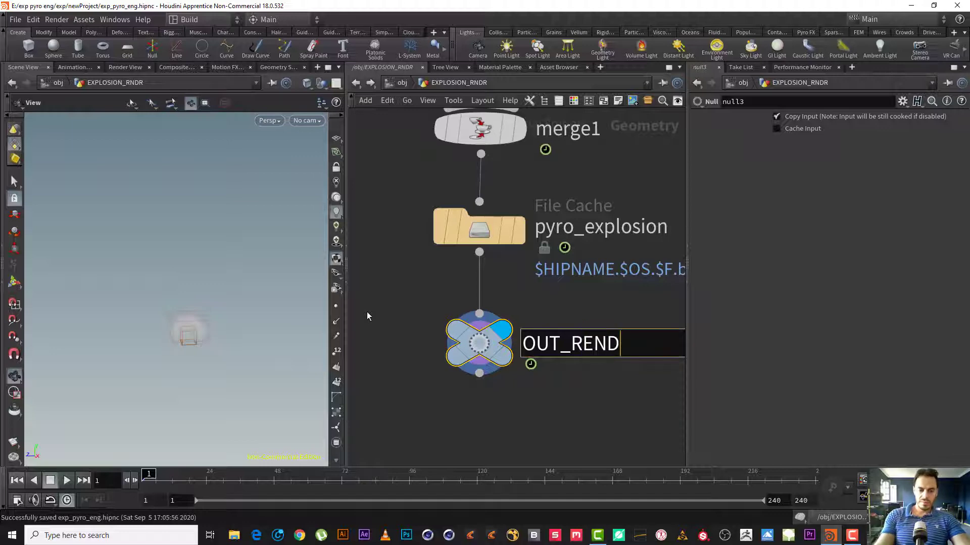
type("ER")
key("Return")
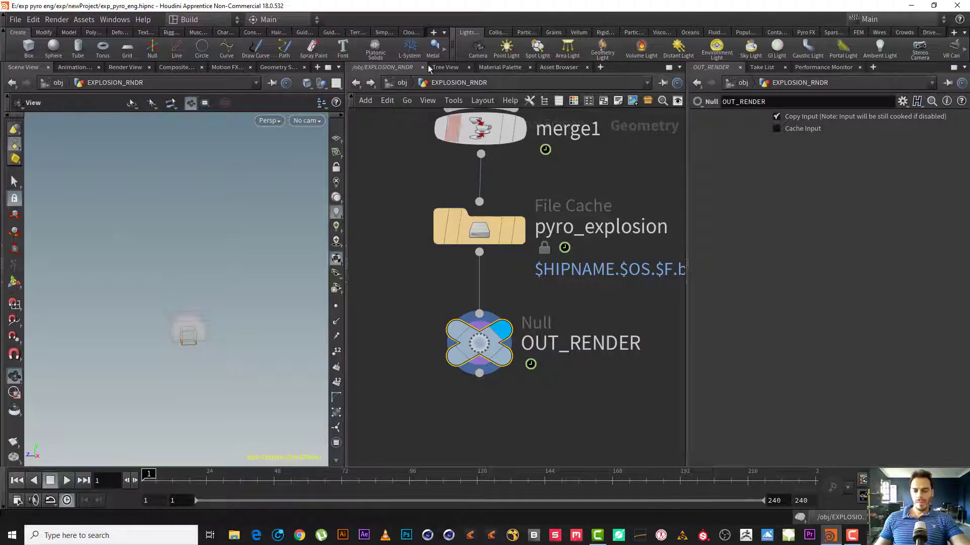
left_click(400, 82)
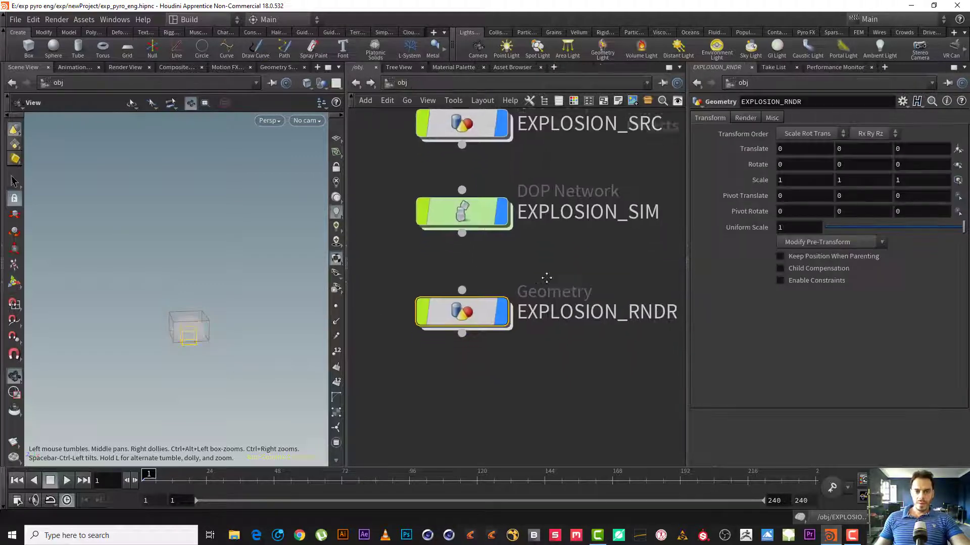